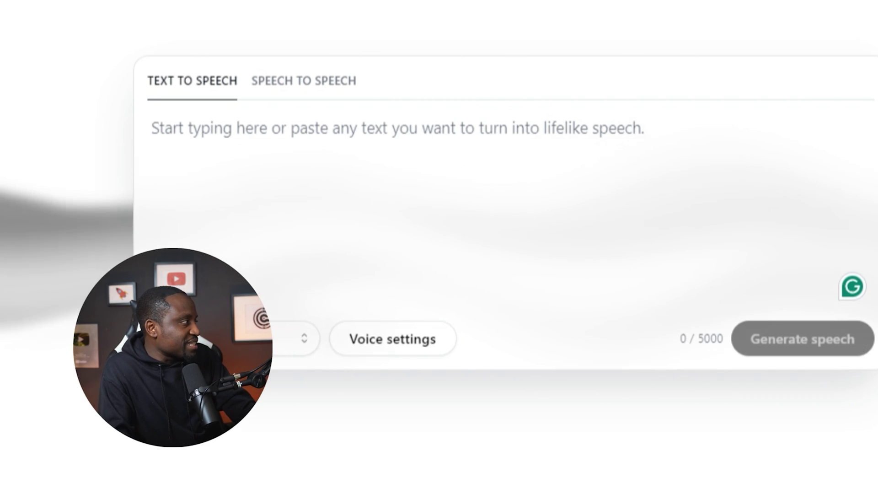
Paste the skeletons joke into the text box and generate speech from it.
{"action": "left_click", "coordinate": [288, 180]}
{"action": "type", "text": "Why don't skeletons fight each other They don't have the guts."}
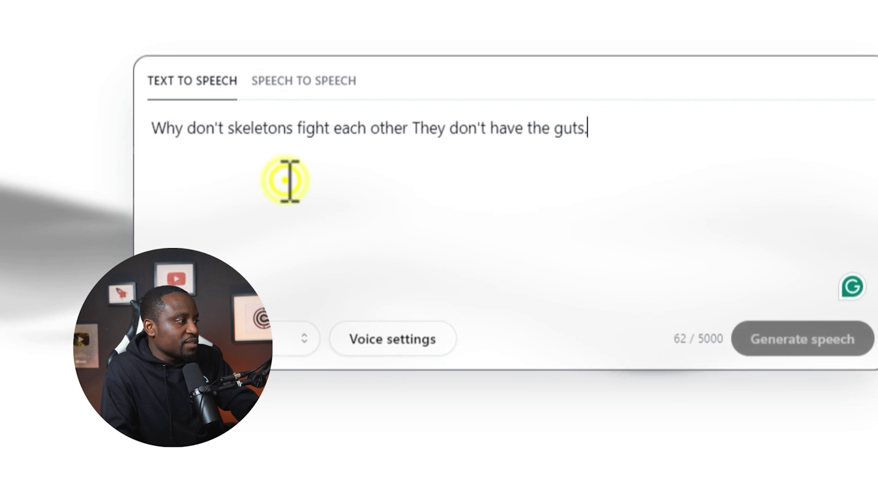
{"action": "left_click", "coordinate": [790, 343]}
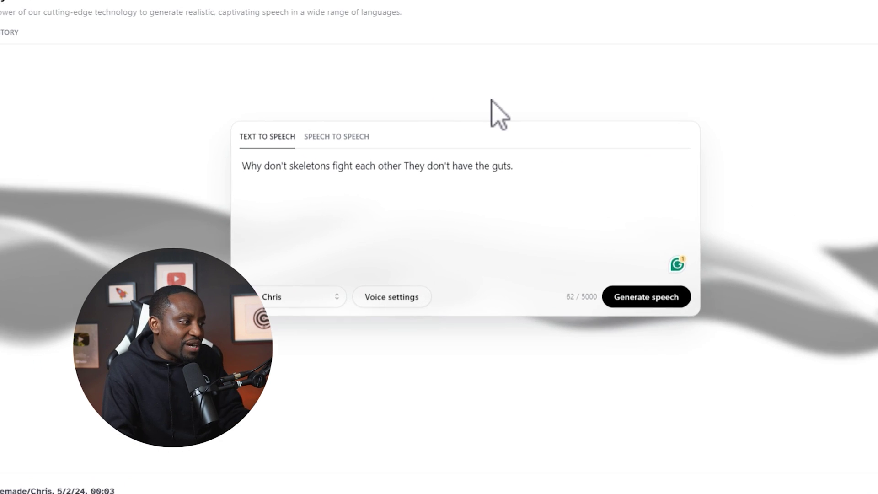
Browse the voice list and close it, keeping the Chris voice.
{"action": "left_click", "coordinate": [240, 333]}
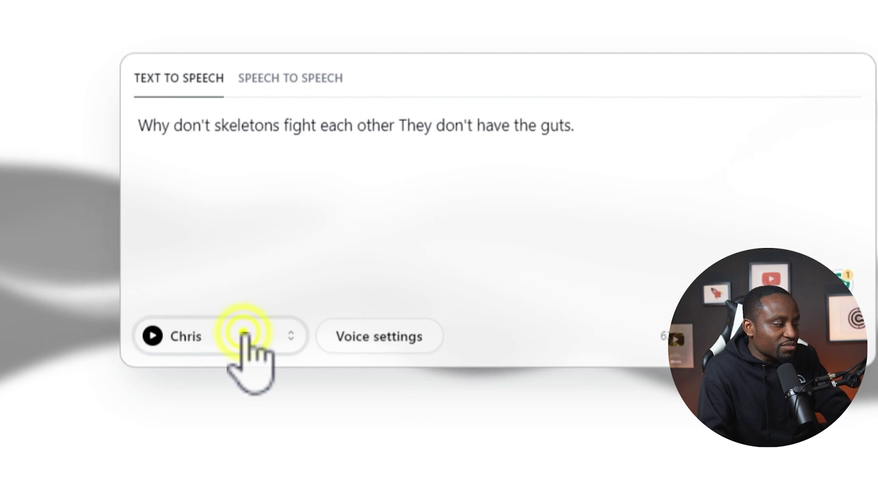
{"action": "scroll", "coordinate": [166, 199], "scroll_direction": "down", "scroll_amount": 12}
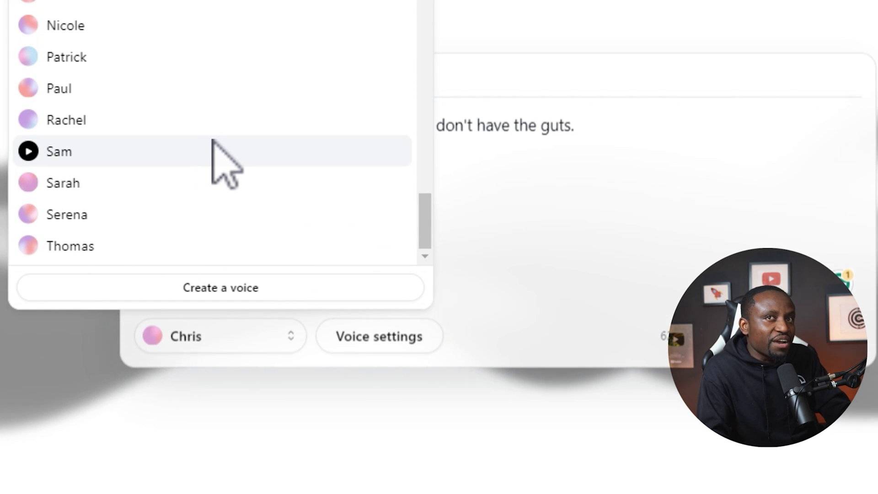
{"action": "left_click", "coordinate": [590, 179]}
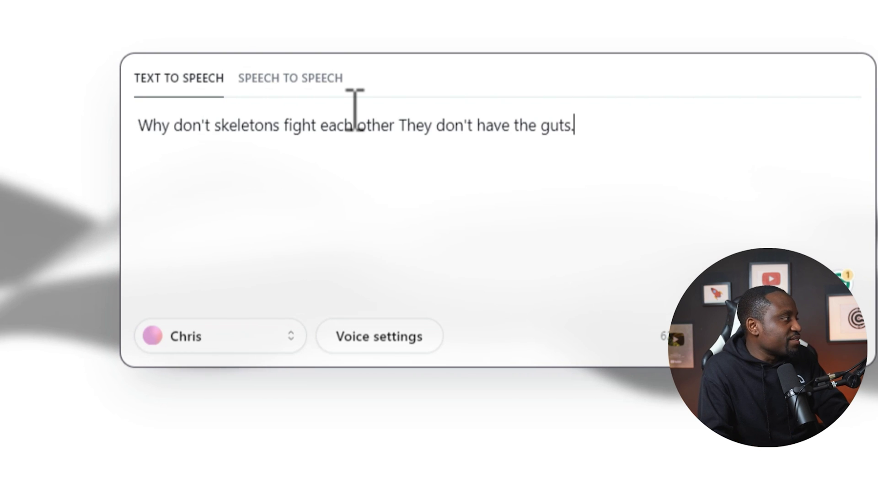
Replace the joke with a version using a question mark, pause dots and quoted "guts".
{"action": "triple_click", "coordinate": [661, 135]}
{"action": "type", "text": "Why don't skeletons fight each other?... They don't have the \"guts\"."}
{"action": "left_click", "coordinate": [249, 171]}
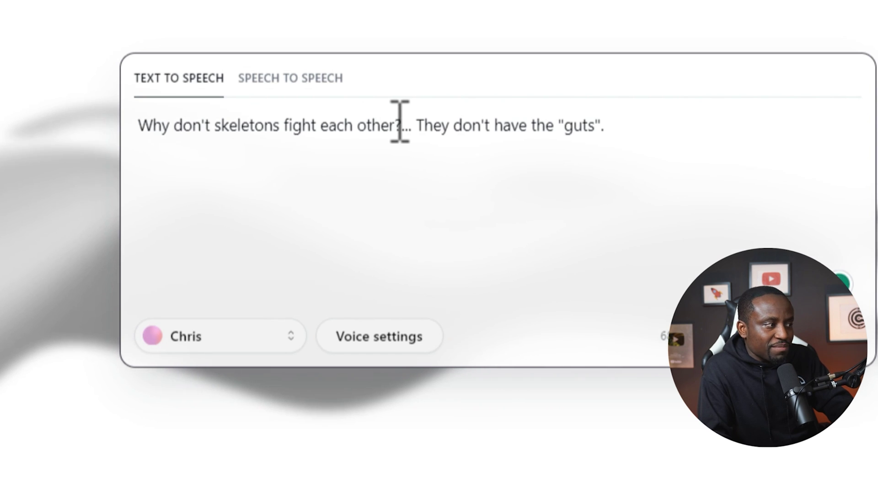
Try selecting the question part and the quoted word "guts", then clear the selections.
{"action": "left_click_drag", "start_coordinate": [400, 124], "coordinate": [154, 125]}
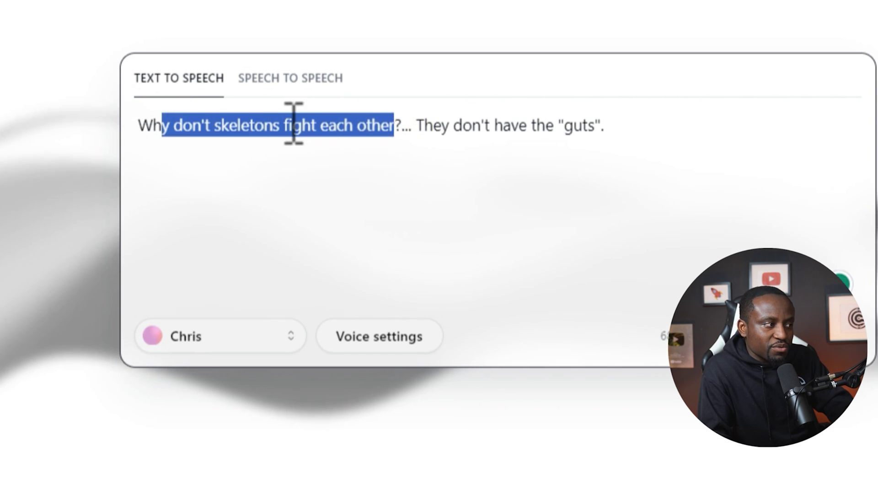
{"action": "left_click", "coordinate": [401, 125]}
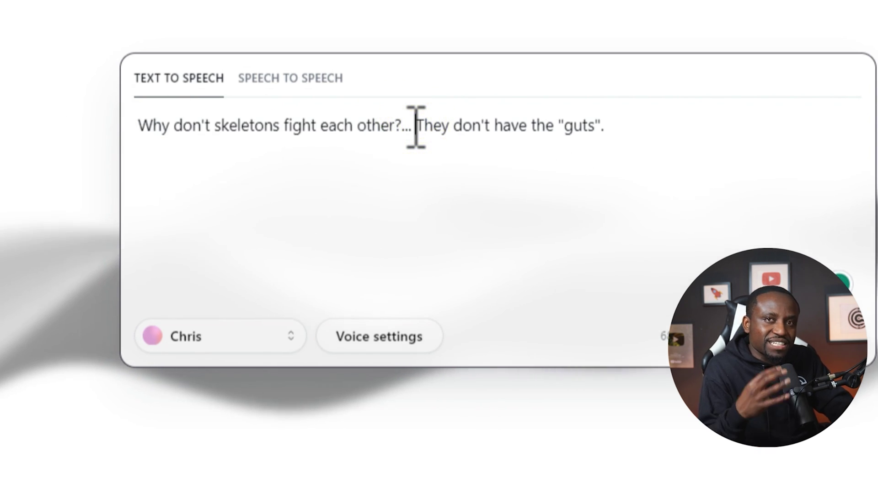
{"action": "mouse_move", "coordinate": [557, 125]}
{"action": "left_mouse_down"}
{"action": "mouse_move", "coordinate": [603, 122]}
{"action": "mouse_move", "coordinate": [557, 122]}
{"action": "left_mouse_up"}
{"action": "left_click", "coordinate": [567, 119]}
{"action": "left_click", "coordinate": [600, 124]}
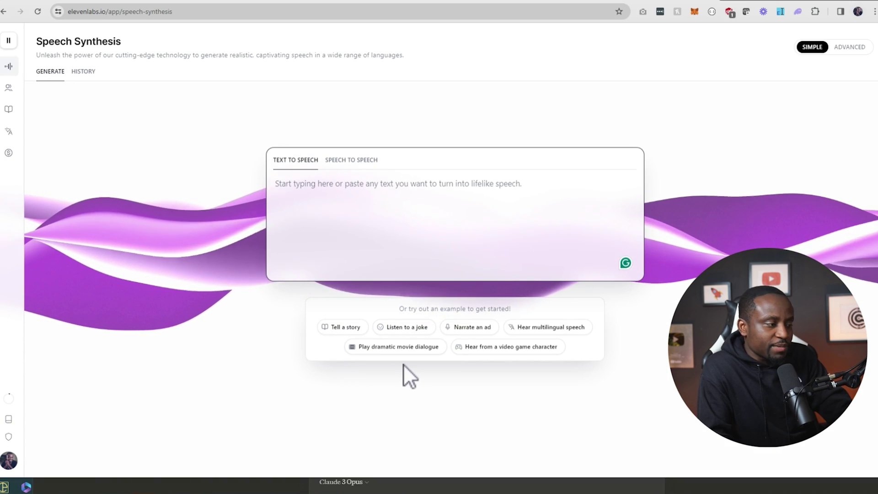
Load the dramatic movie dialogue example and trim it to "You said you'd always be there for me.".
{"action": "left_click", "coordinate": [408, 349]}
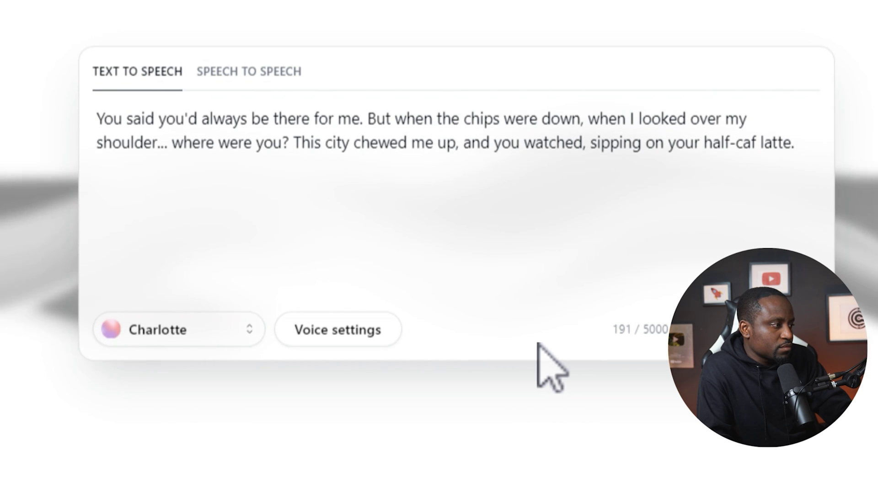
{"action": "left_click_drag", "start_coordinate": [366, 118], "coordinate": [795, 144]}
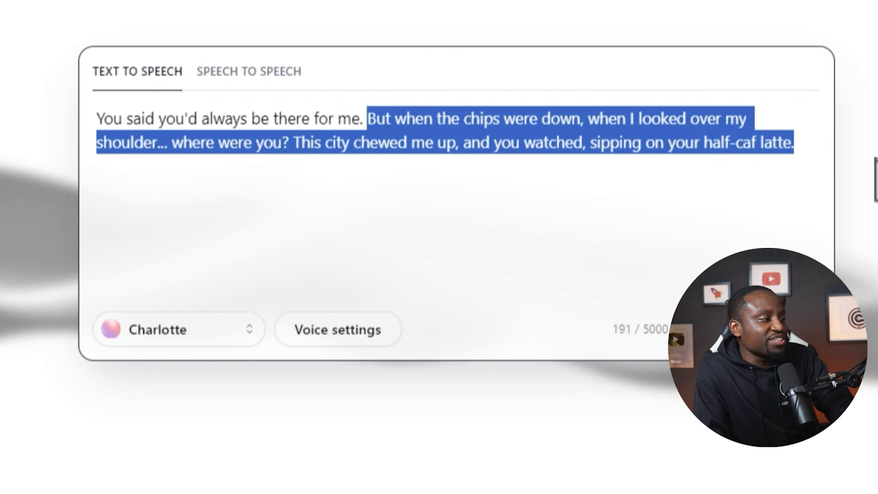
{"action": "key", "text": "BackSpace"}
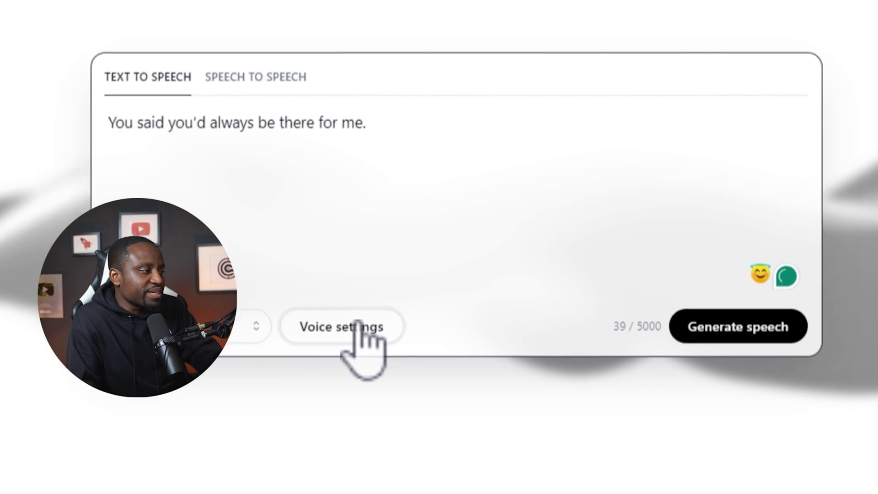
{"action": "left_click", "coordinate": [359, 326]}
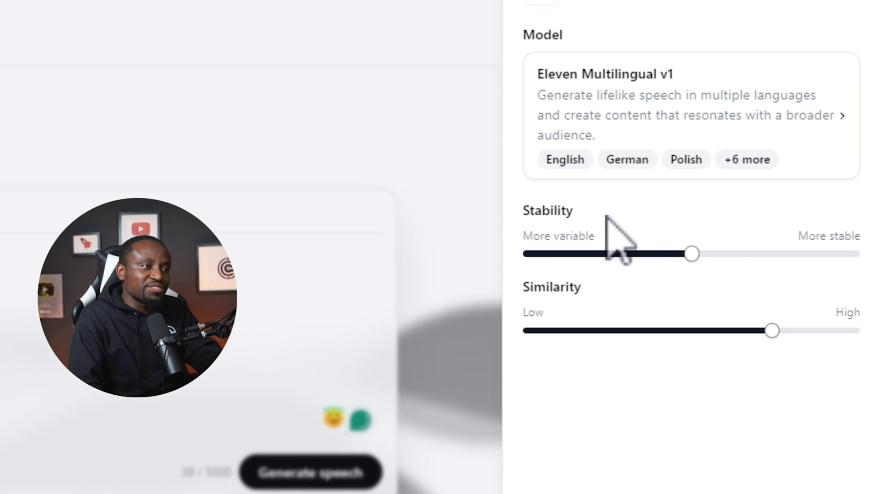
Move Stability from 100% down to about 8% and regenerate the Charlotte sentence.
{"action": "left_click_drag", "start_coordinate": [708, 255], "coordinate": [873, 256]}
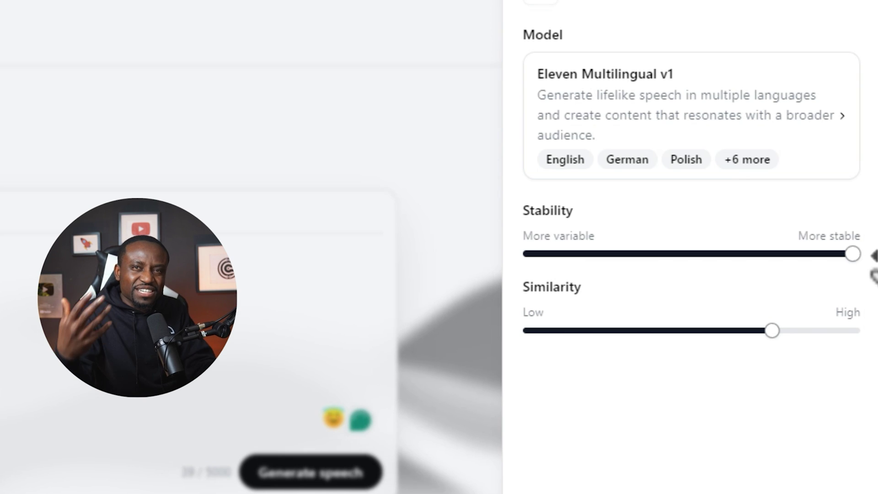
{"action": "mouse_move", "coordinate": [853, 255]}
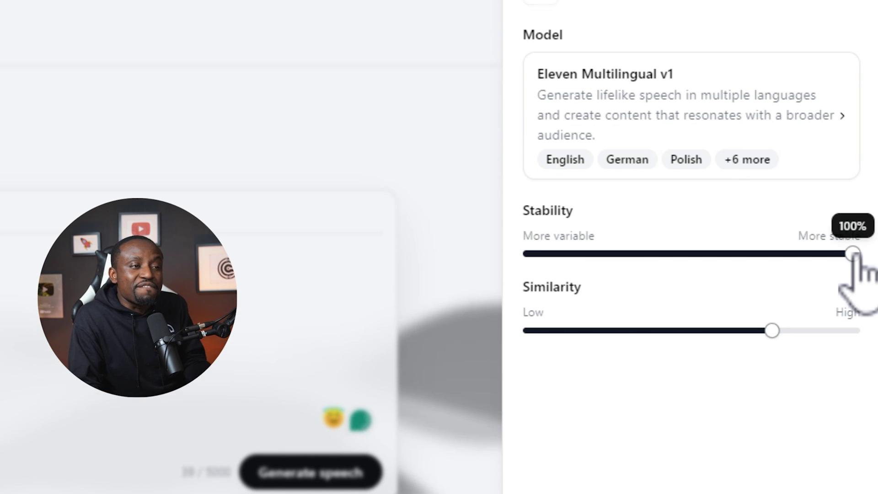
{"action": "left_click_drag", "start_coordinate": [854, 254], "coordinate": [569, 254]}
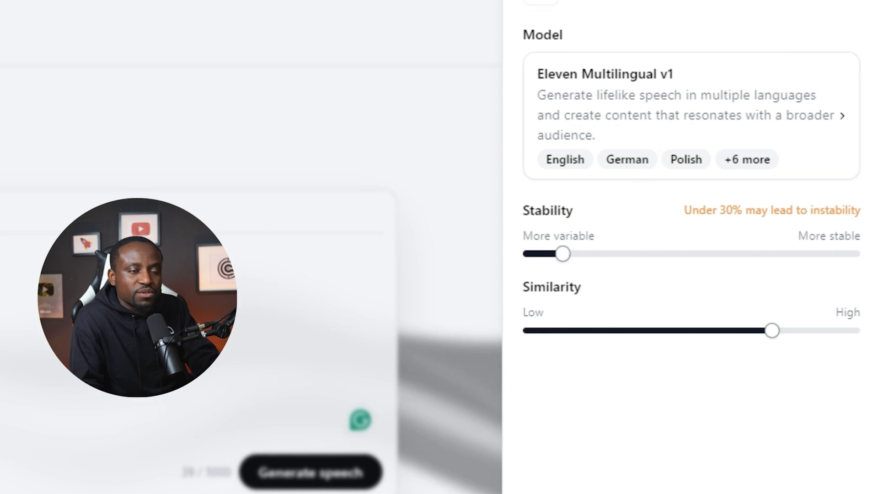
{"action": "left_click", "coordinate": [819, 459]}
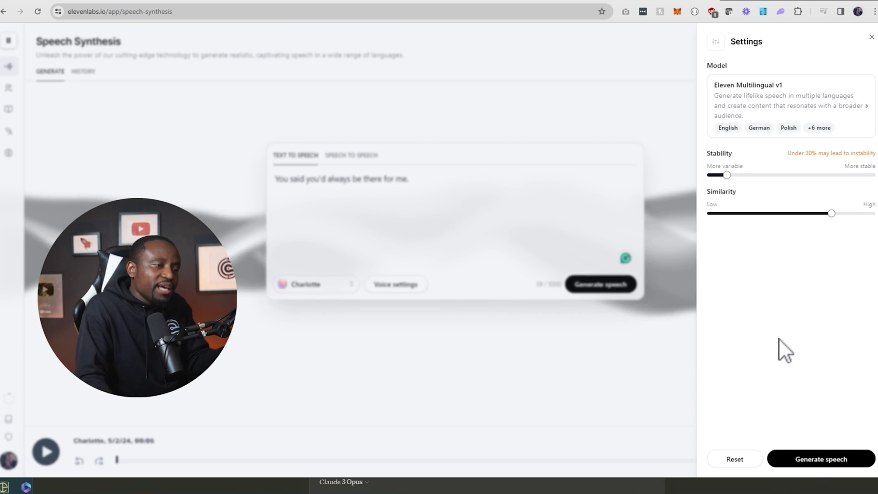
{"action": "left_click", "coordinate": [804, 461]}
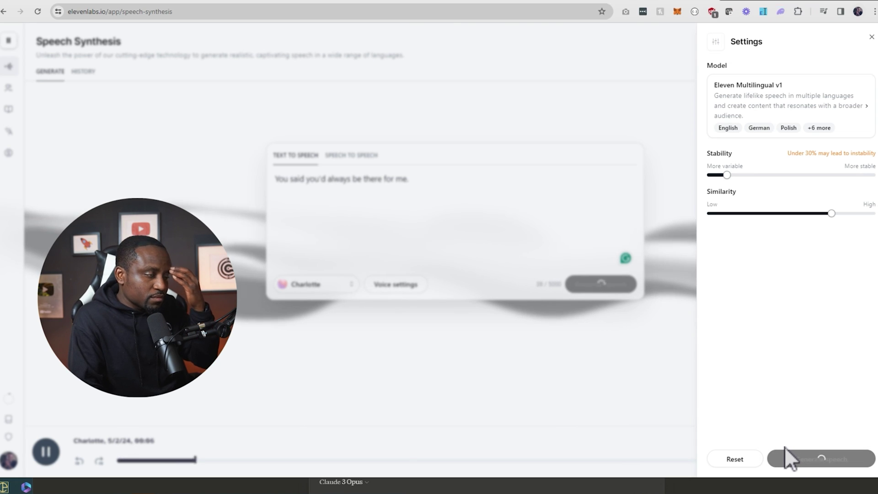
Play back the low-stability Charlotte clip.
{"action": "left_click", "coordinate": [530, 206]}
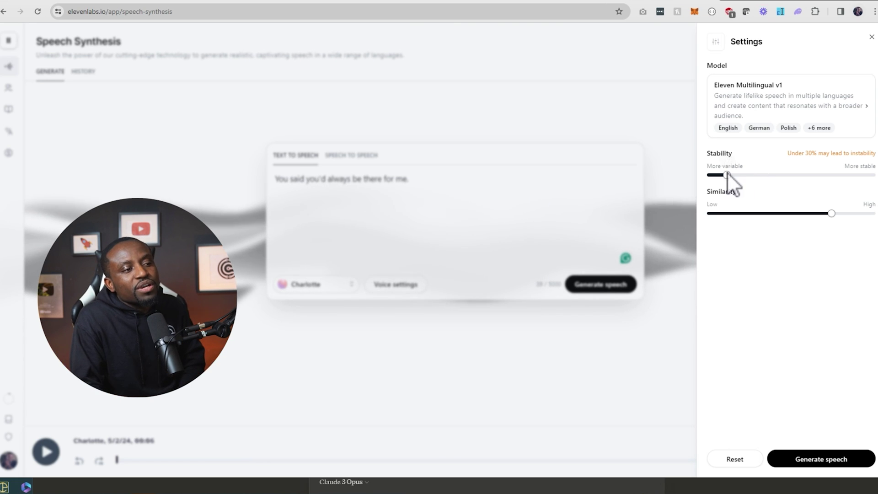
{"action": "mouse_move", "coordinate": [725, 167]}
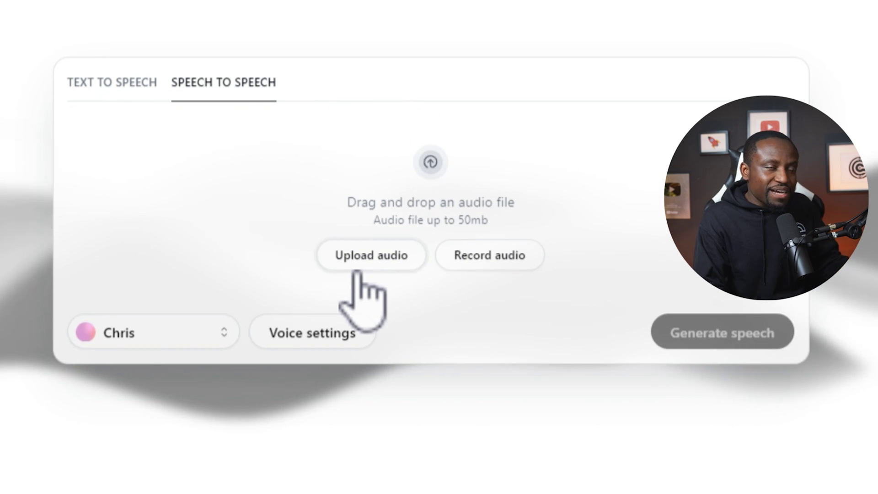
Record a short voice sample and convert it into the Chris voice.
{"action": "left_click", "coordinate": [492, 266]}
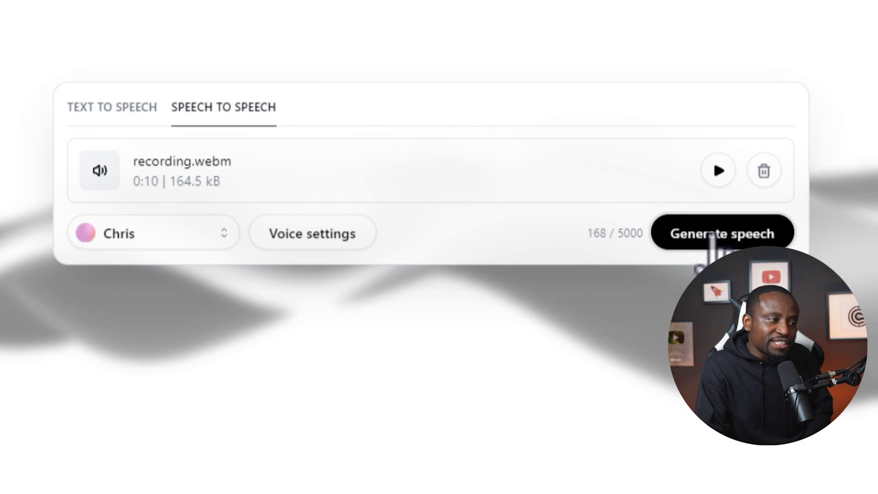
{"action": "left_click", "coordinate": [713, 236]}
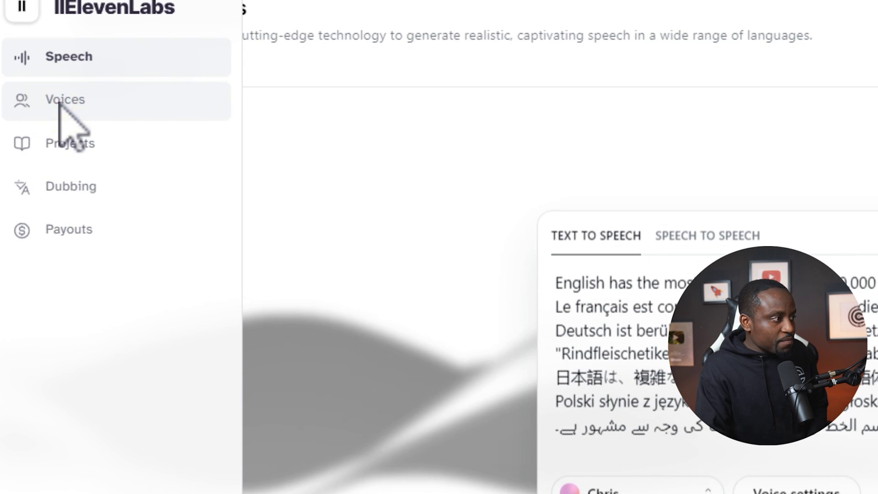
Browse the community Voice Library from the Voices page, then switch to your VoiceLab voices.
{"action": "left_click", "coordinate": [59, 103]}
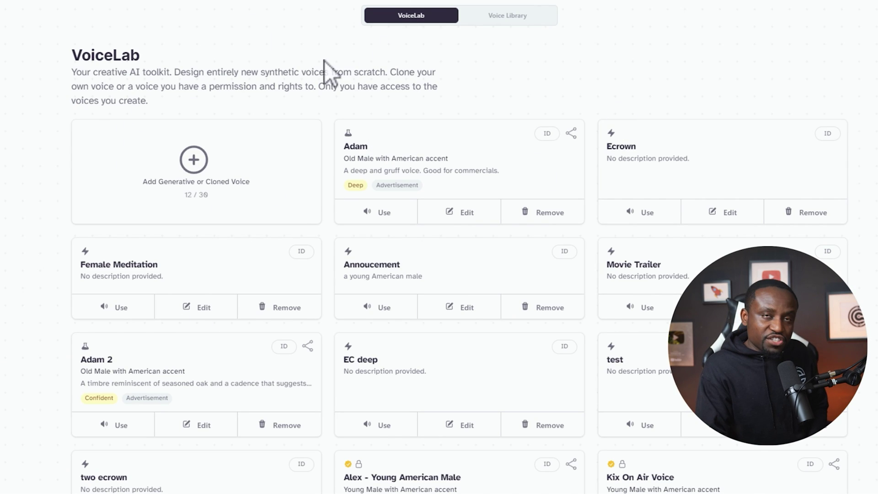
{"action": "left_click", "coordinate": [496, 16]}
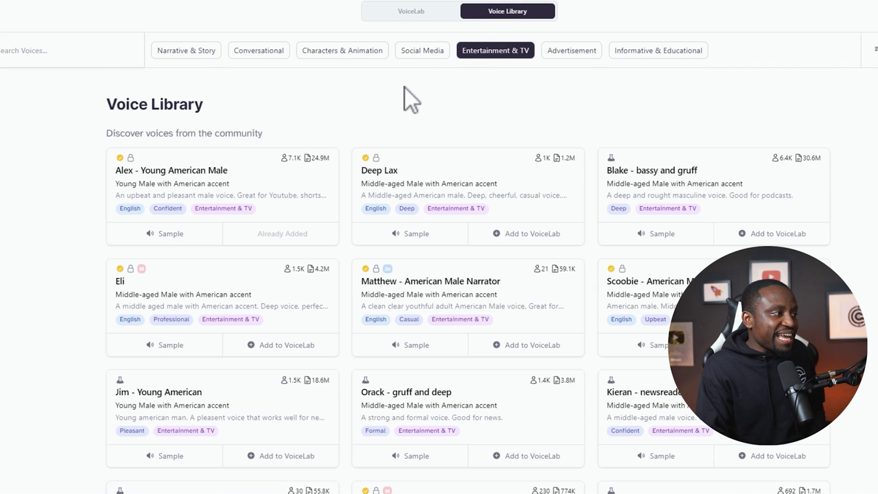
{"action": "scroll", "coordinate": [375, 136], "scroll_direction": "down", "scroll_amount": 15}
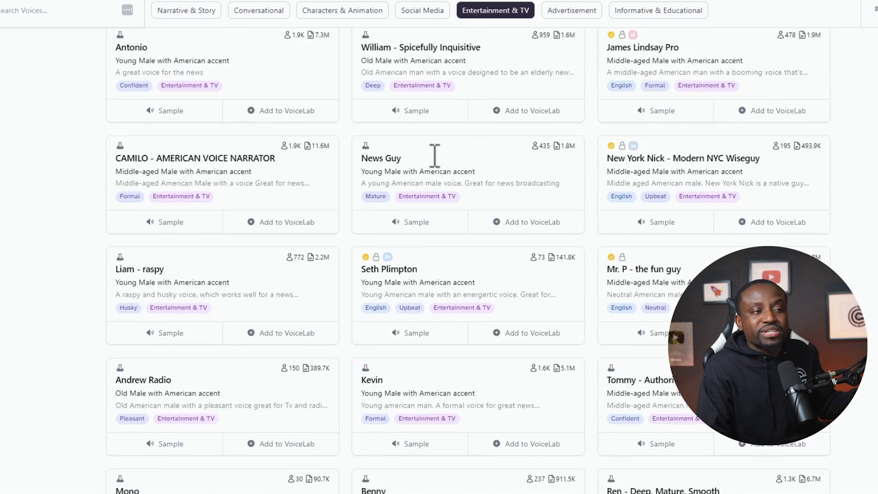
{"action": "scroll", "coordinate": [485, 202], "scroll_direction": "up", "scroll_amount": 15}
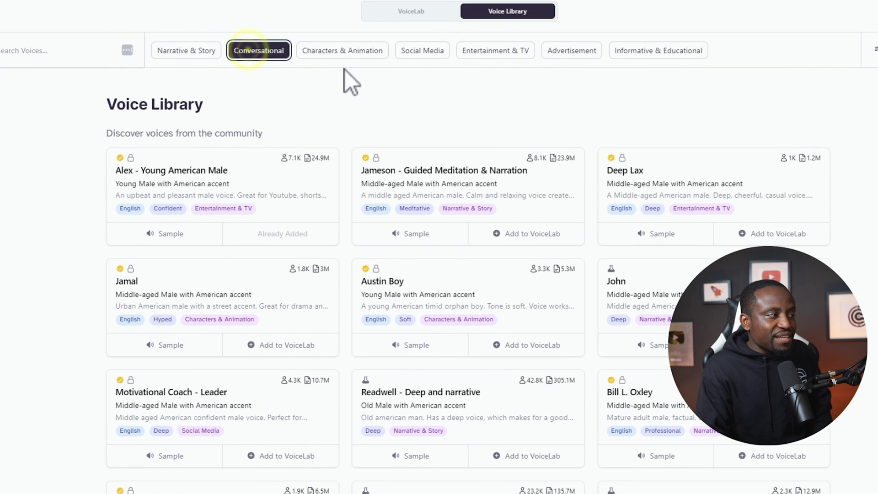
{"action": "left_click", "coordinate": [402, 15]}
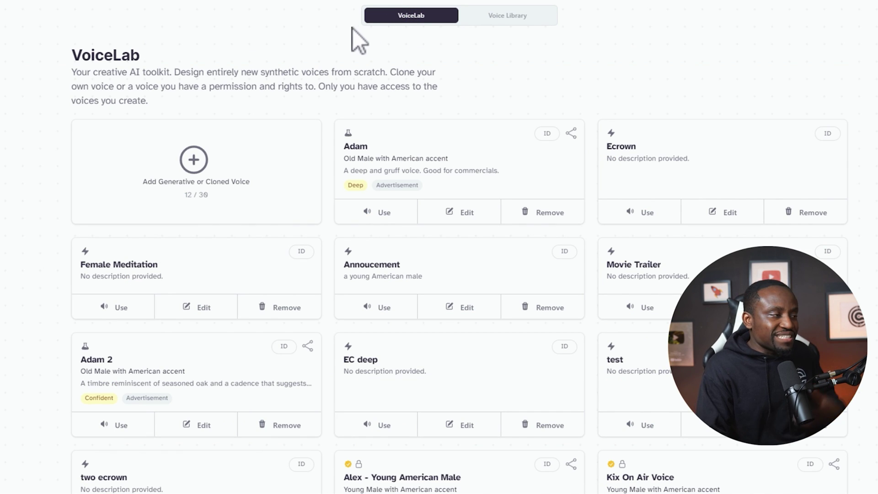
Start an Instant Voice Clone named 'ecronw' and review the Add Voice form.
{"action": "left_click", "coordinate": [194, 161]}
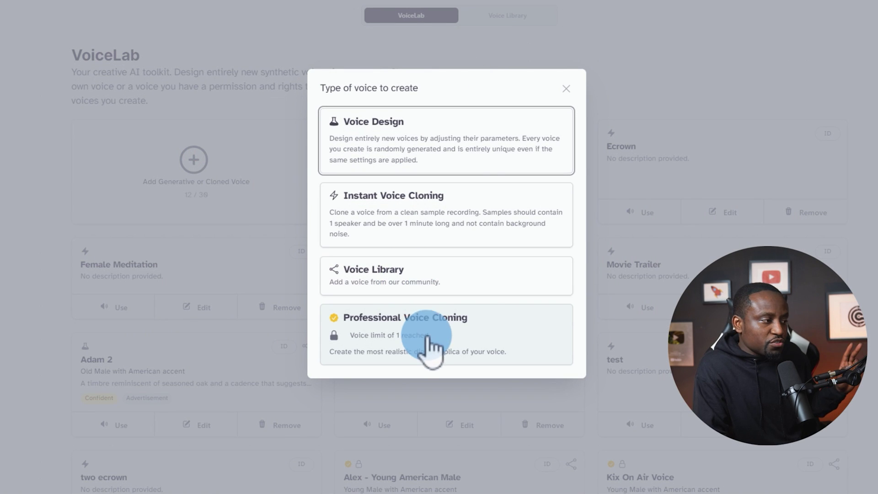
{"action": "left_click", "coordinate": [416, 214]}
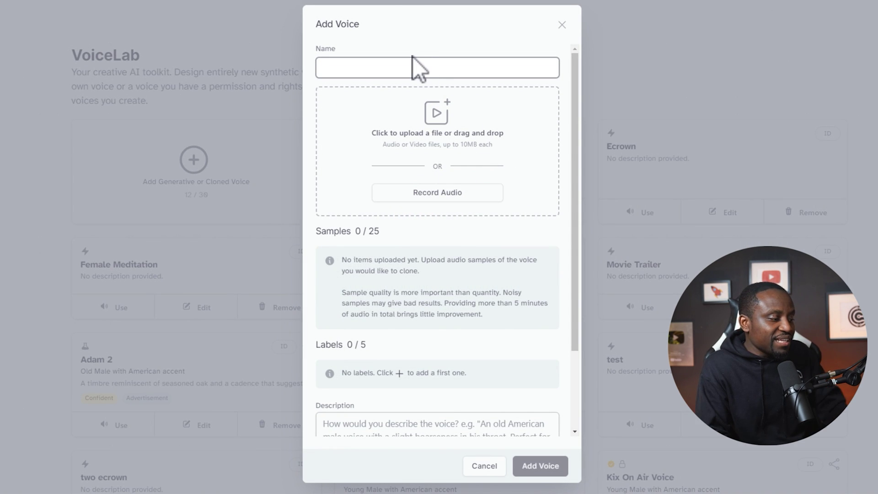
{"action": "type", "text": "ecronw"}
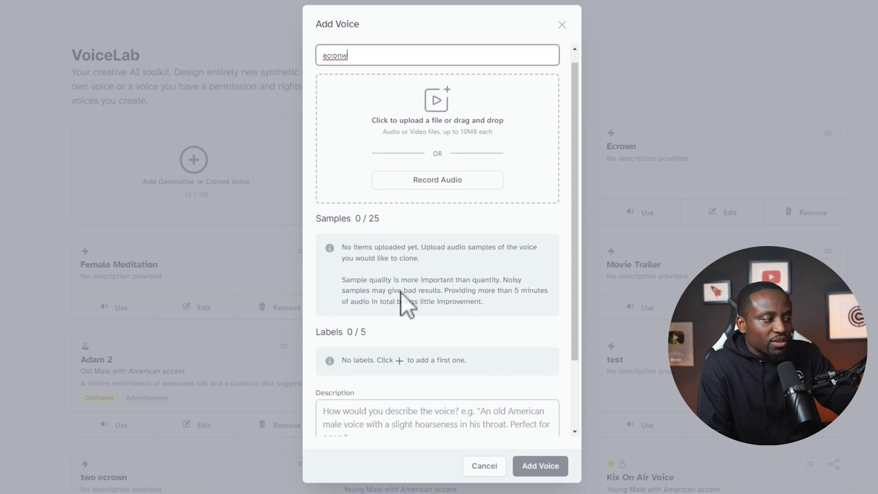
{"action": "scroll", "coordinate": [402, 293], "scroll_direction": "down", "scroll_amount": 3}
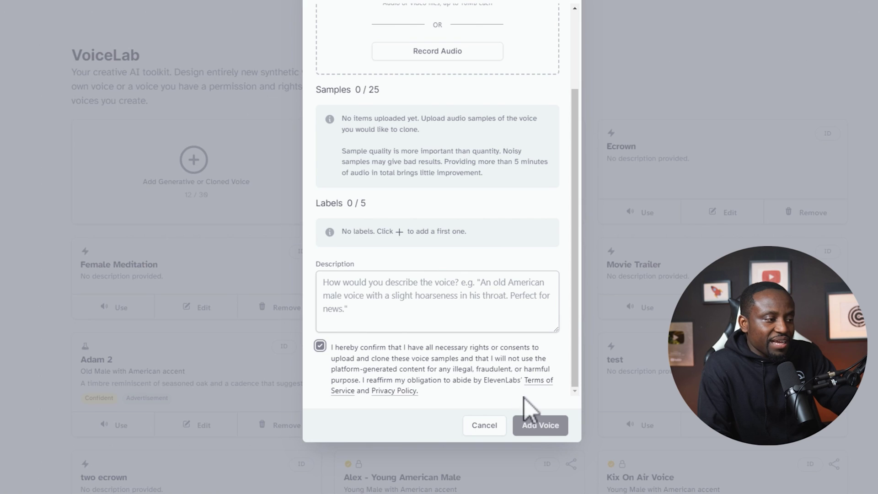
{"action": "scroll", "coordinate": [580, 196], "scroll_direction": "up", "scroll_amount": 1}
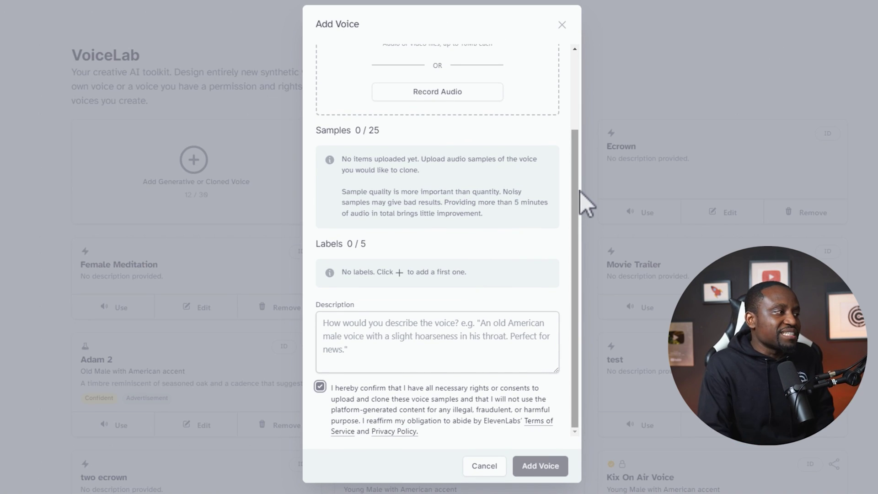
Discard the new-voice form, pick the Ecrown cloned voice, and generate the tutorial intro line.
{"action": "left_click", "coordinate": [563, 25]}
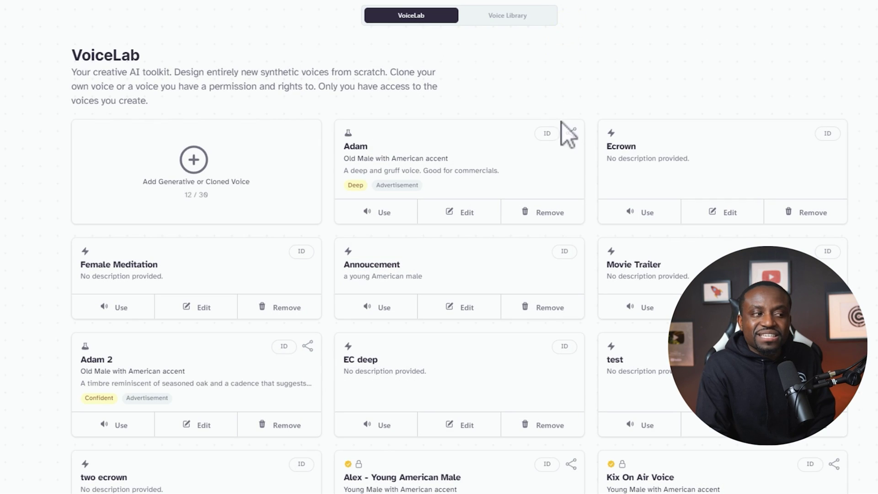
{"action": "left_click", "coordinate": [638, 214]}
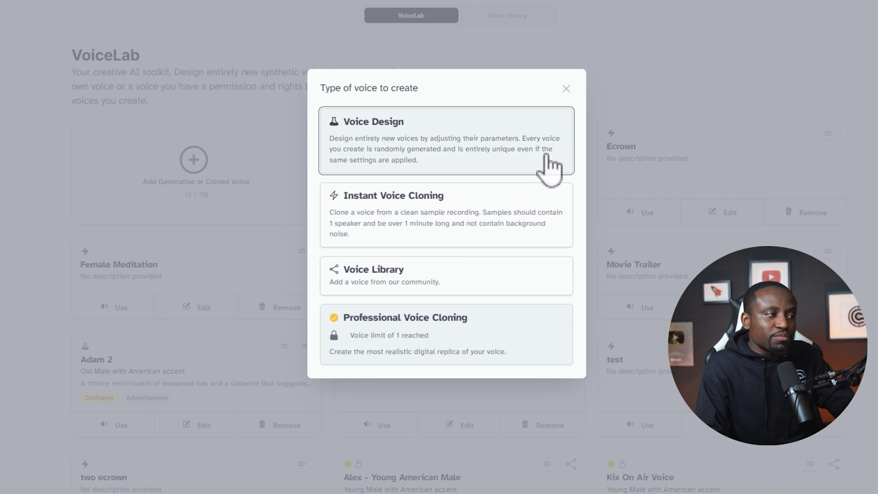
{"action": "left_click", "coordinate": [566, 88]}
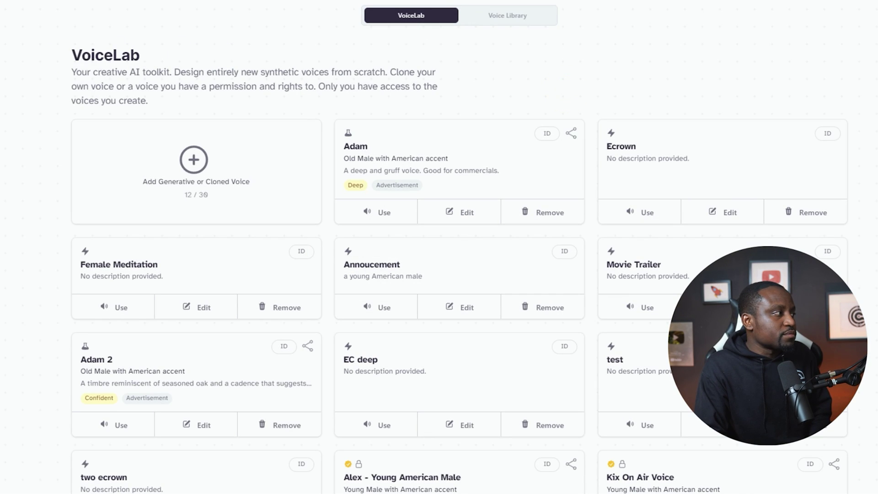
{"action": "left_click", "coordinate": [609, 279]}
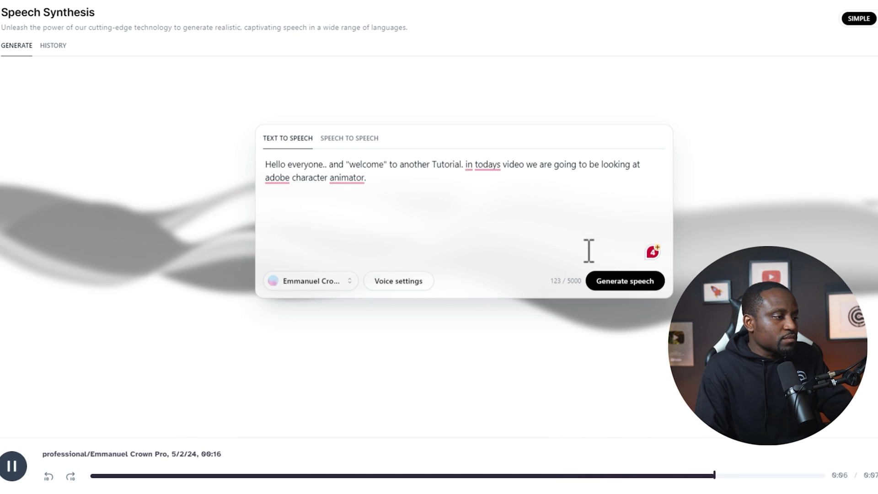
Delete the period after 'animator' and select the speech text.
{"action": "left_click", "coordinate": [574, 181]}
{"action": "key", "text": "BackSpace"}
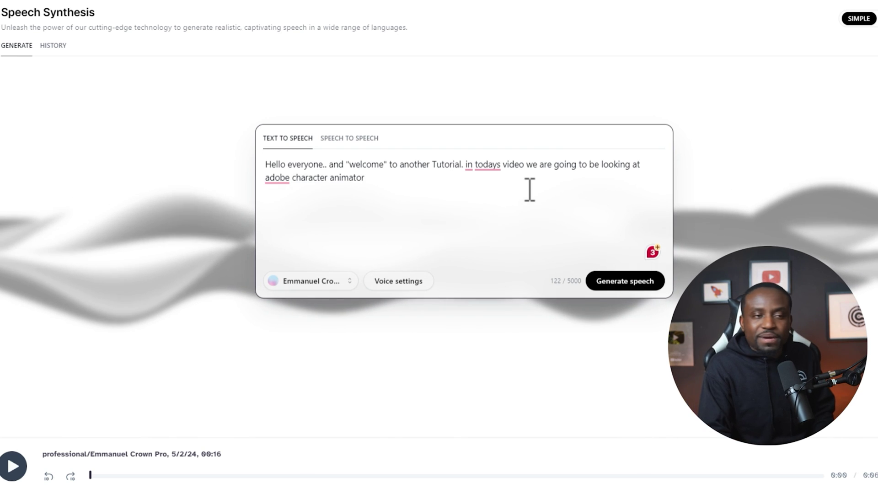
{"action": "left_click_drag", "start_coordinate": [304, 167], "coordinate": [231, 161]}
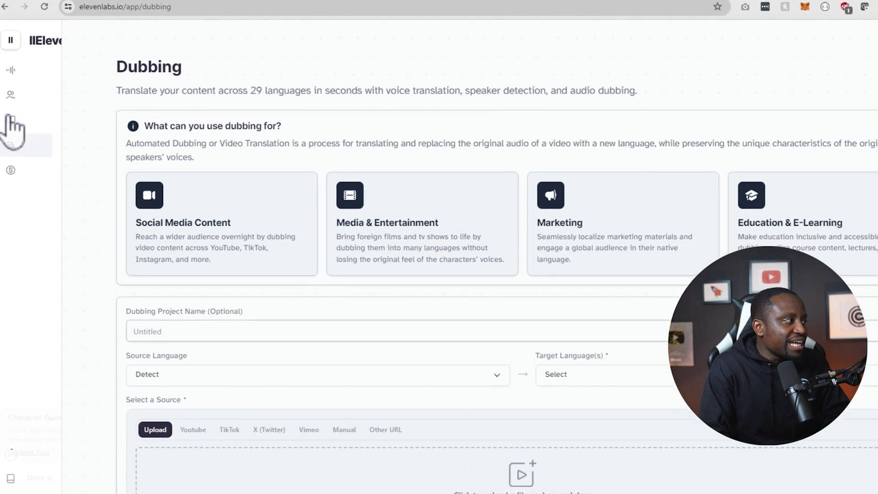
Name the dubbing project 'Example', with English as source and Spanish as target language.
{"action": "mouse_move", "coordinate": [31, 130]}
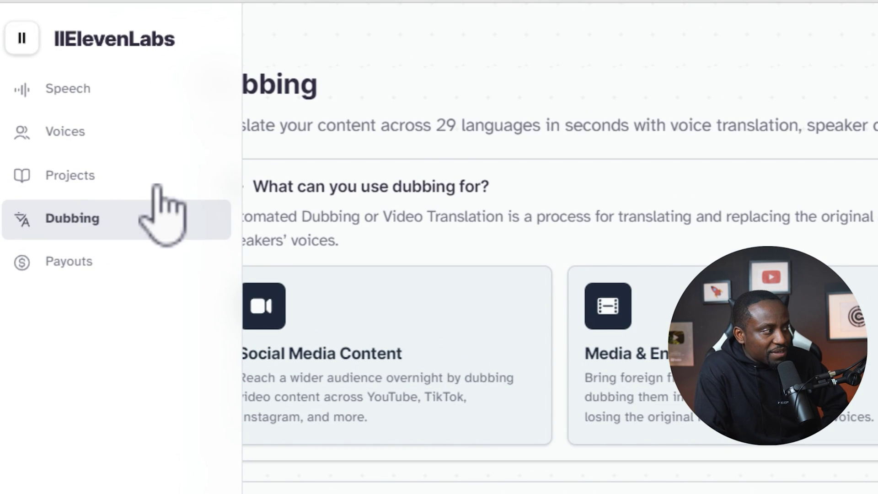
{"action": "scroll", "coordinate": [372, 153], "scroll_direction": "down", "scroll_amount": 5}
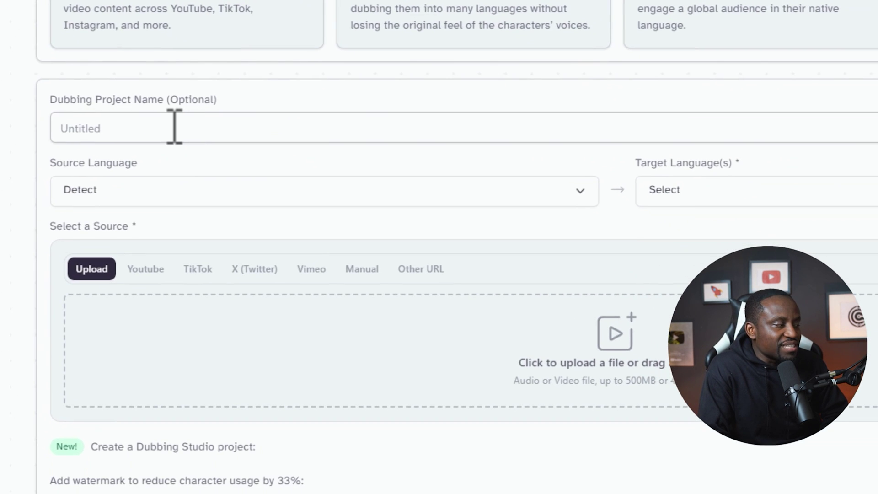
{"action": "left_click", "coordinate": [173, 126]}
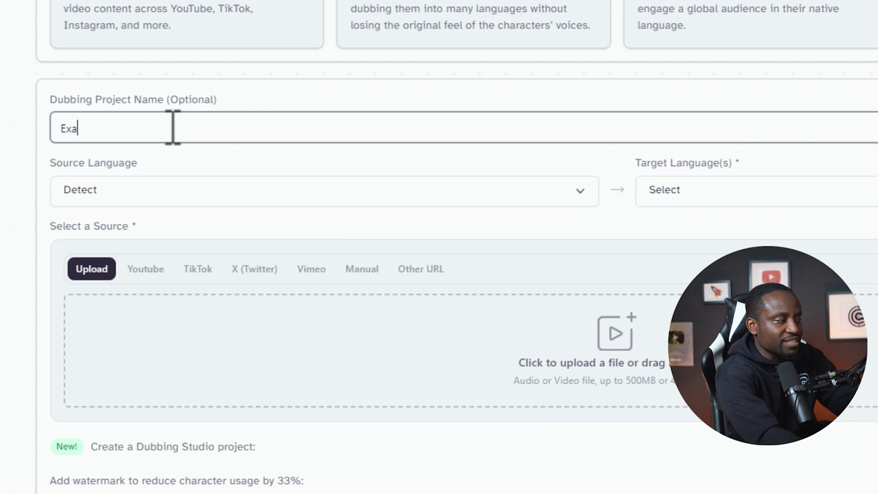
{"action": "left_click", "coordinate": [151, 189]}
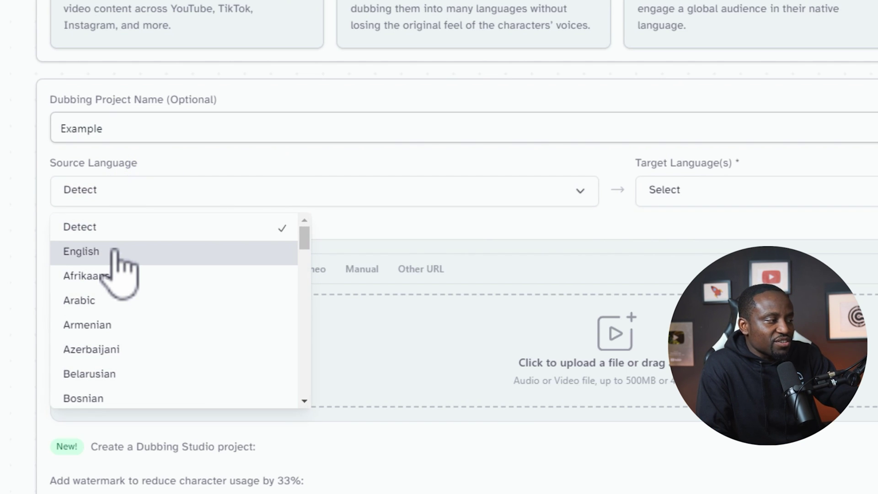
{"action": "left_click", "coordinate": [114, 251]}
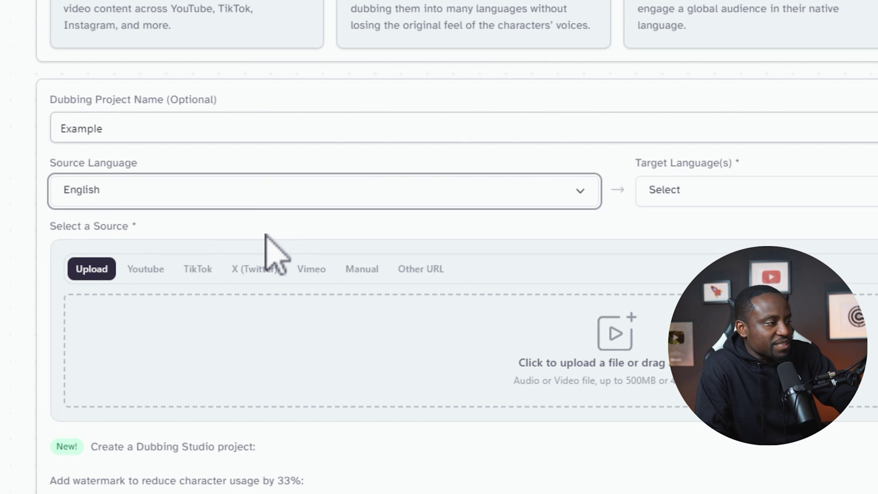
{"action": "left_click", "coordinate": [672, 192]}
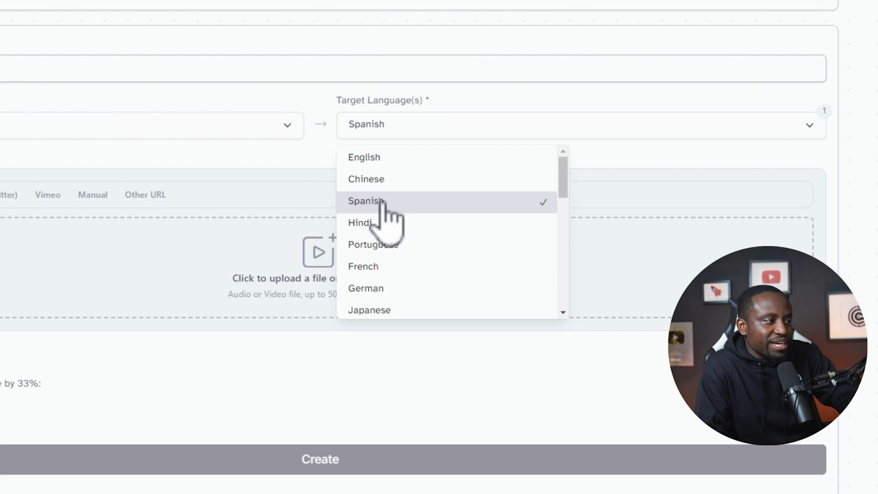
{"action": "left_click", "coordinate": [235, 160]}
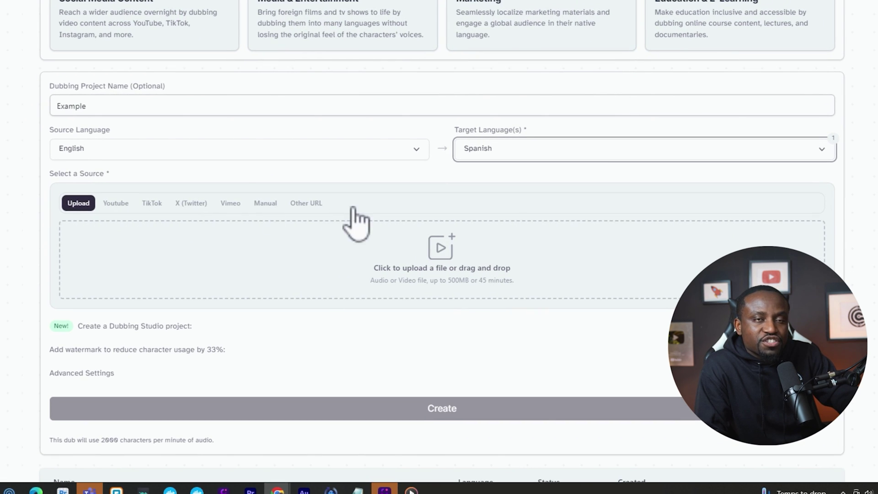
Upload the local file part 1.mp4 as the video to dub.
{"action": "left_click", "coordinate": [116, 203]}
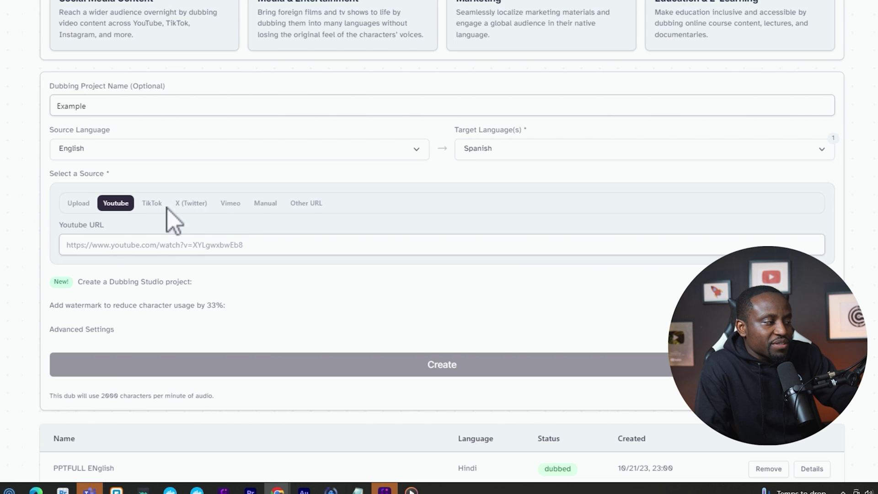
{"action": "left_click", "coordinate": [79, 204]}
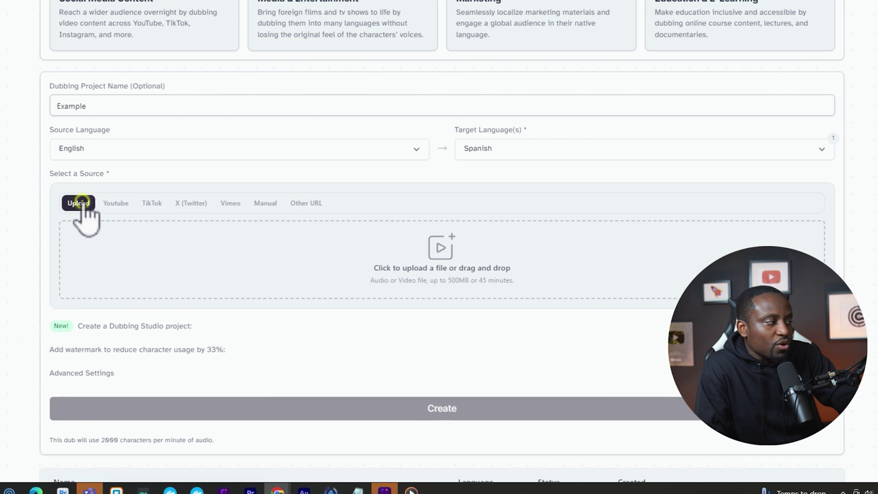
{"action": "left_click", "coordinate": [420, 253]}
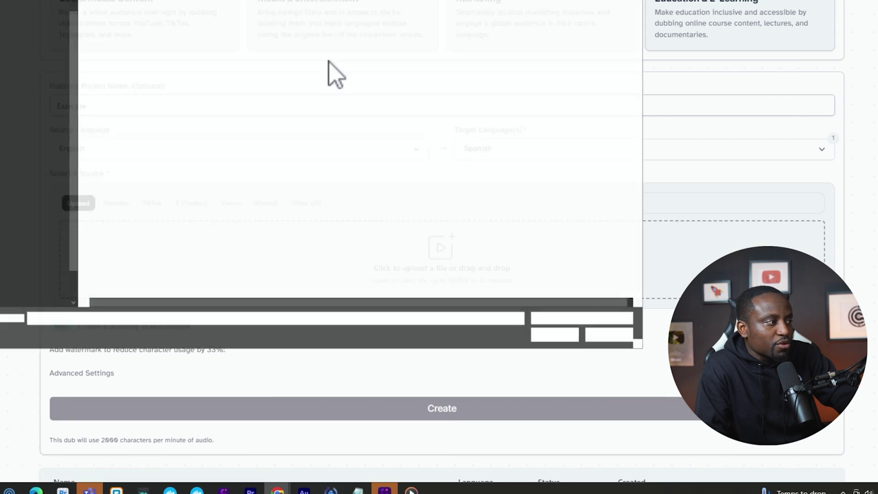
{"action": "double_click", "coordinate": [144, 7]}
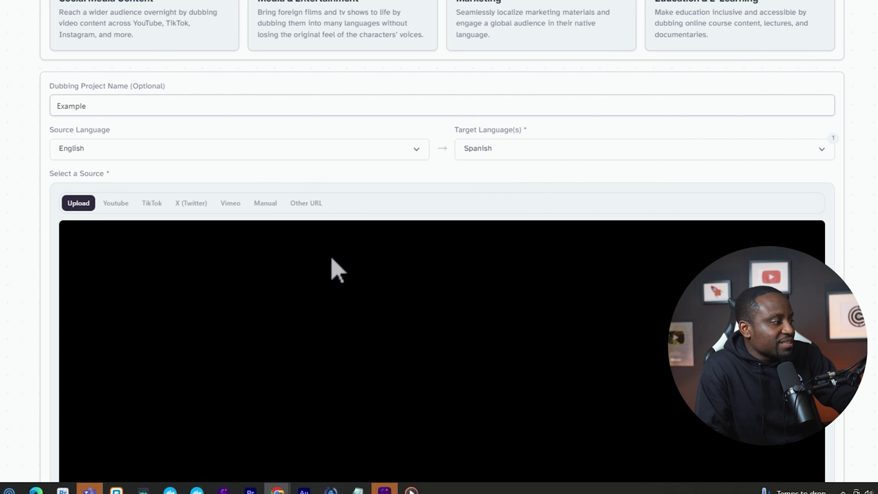
Preview the uploaded clip, then create its Spanish dub.
{"action": "scroll", "coordinate": [396, 282], "scroll_direction": "down", "scroll_amount": 4}
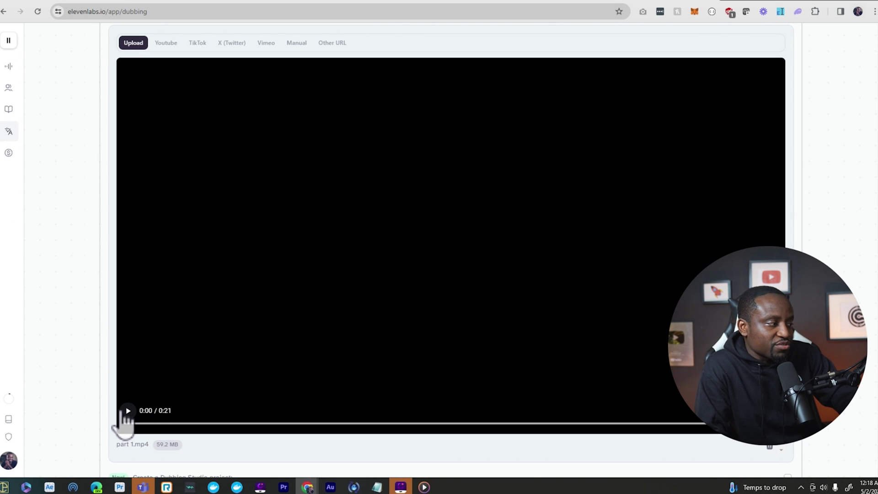
{"action": "left_click", "coordinate": [129, 411]}
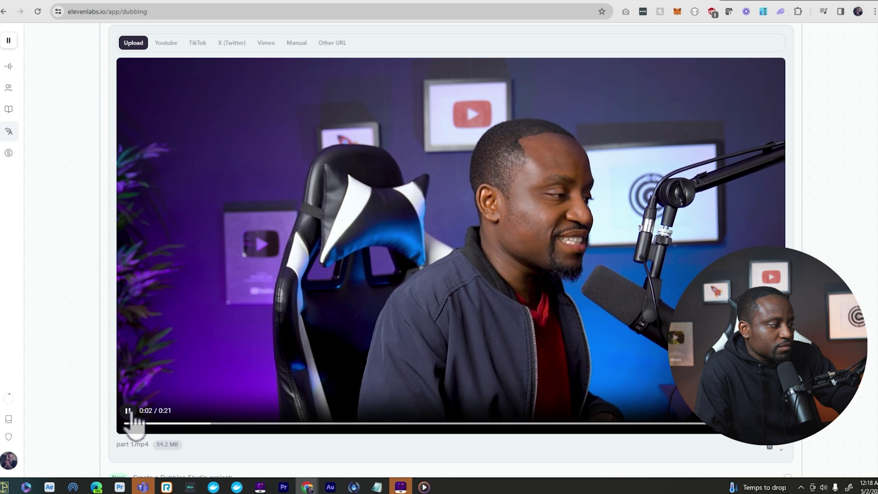
{"action": "left_click", "coordinate": [130, 411]}
{"action": "scroll", "coordinate": [339, 384], "scroll_direction": "down", "scroll_amount": 5}
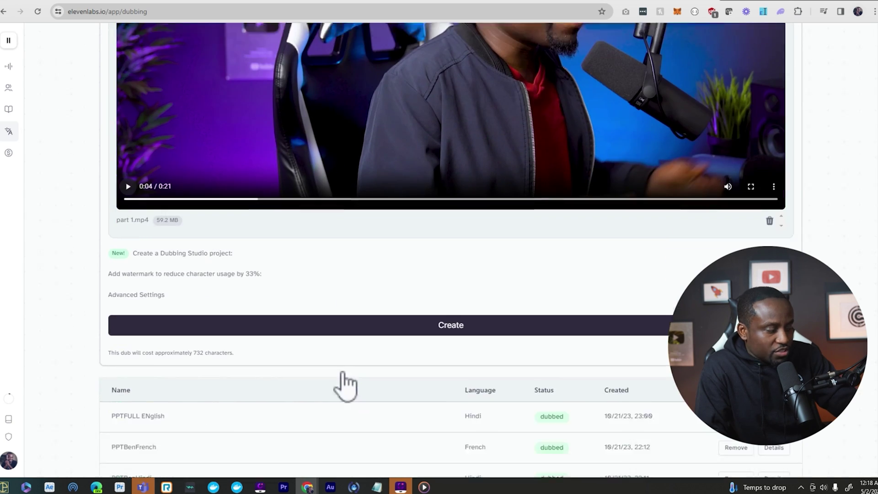
{"action": "left_click", "coordinate": [420, 317]}
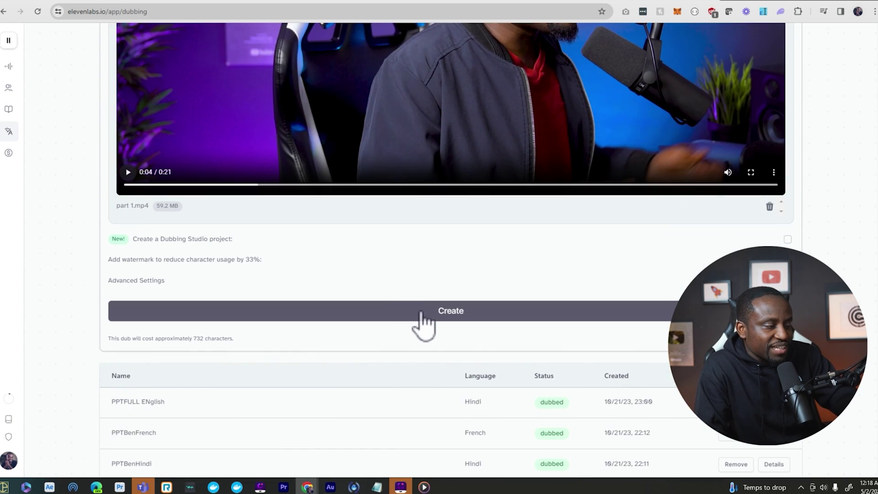
{"action": "scroll", "coordinate": [410, 316], "scroll_direction": "down", "scroll_amount": 2}
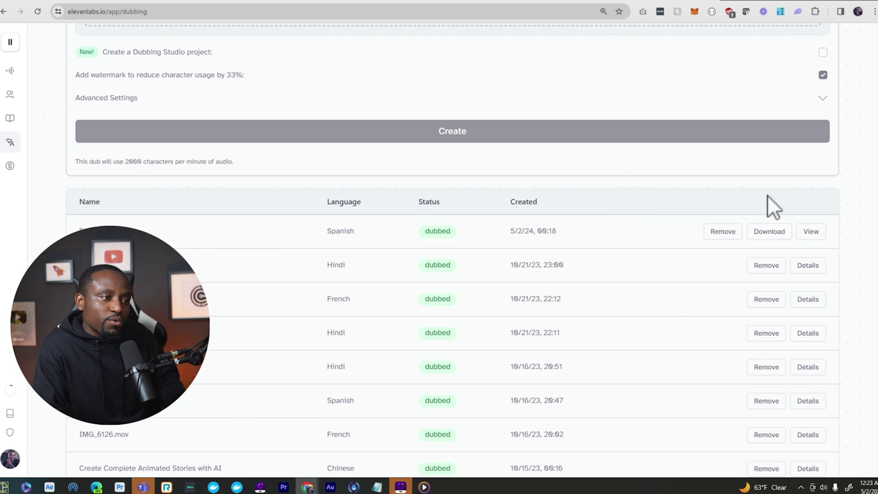
View the new Spanish dub's details and pause its dubbed video.
{"action": "left_click", "coordinate": [814, 236]}
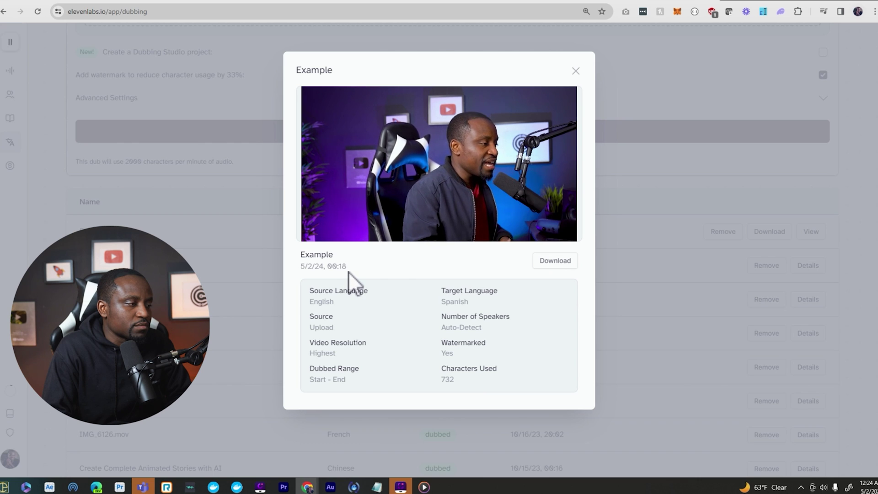
{"action": "left_click", "coordinate": [310, 218]}
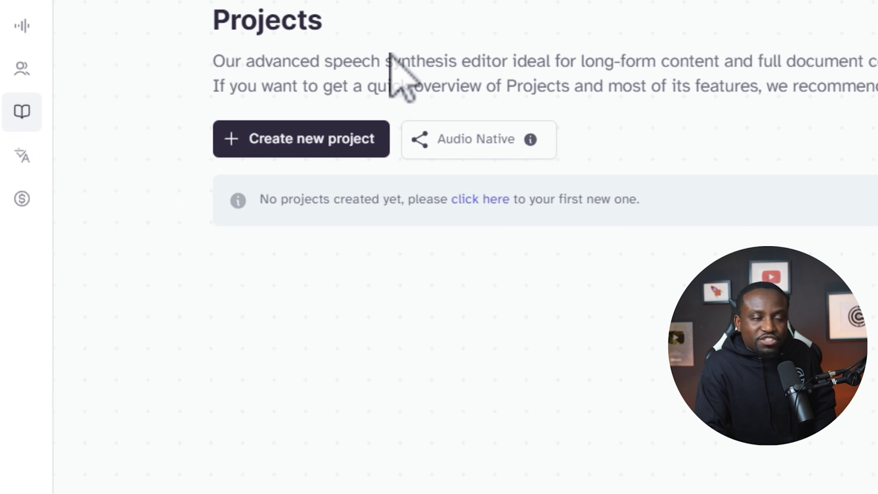
Start a new project initialized from a URL and switch to the blog article.
{"action": "left_click", "coordinate": [293, 149]}
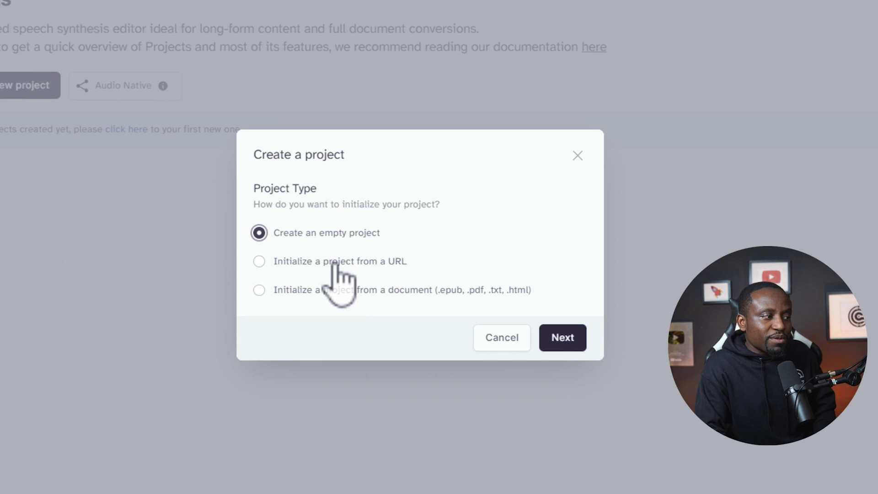
{"action": "left_click", "coordinate": [275, 261]}
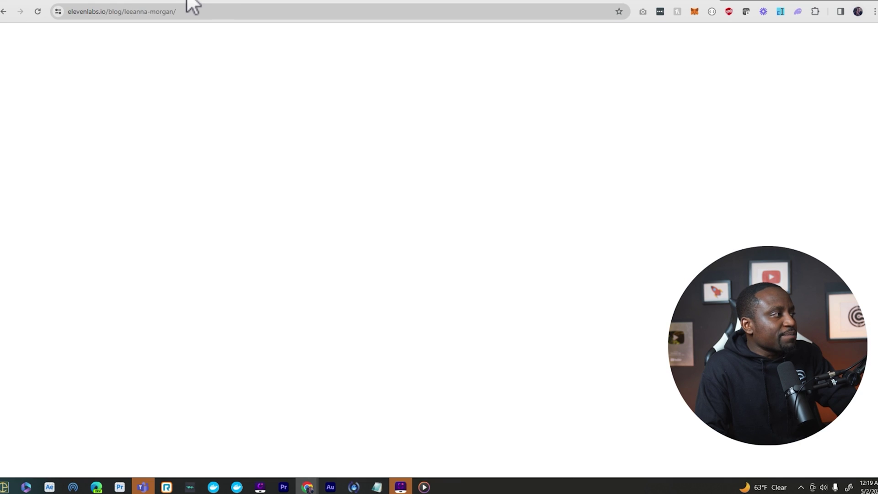
{"action": "left_click", "coordinate": [245, 8]}
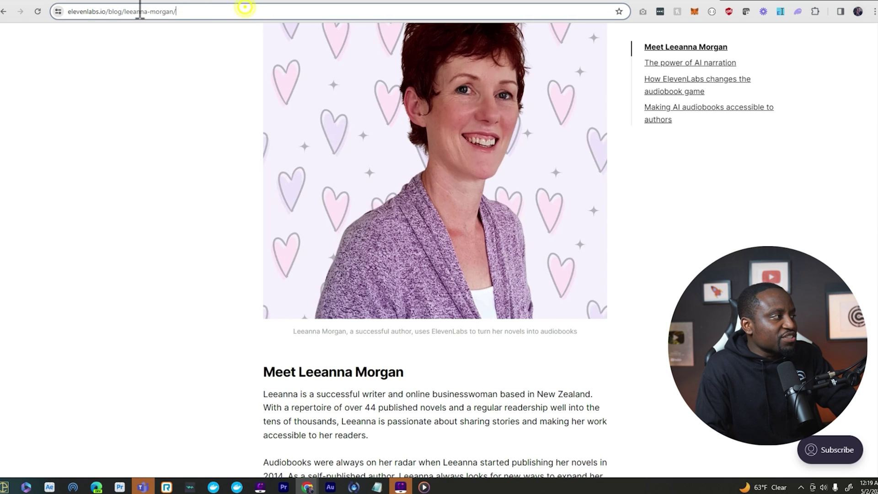
Take the blog article's web address back into the ElevenLabs URL project form.
{"action": "scroll", "coordinate": [319, 173], "scroll_direction": "up", "scroll_amount": 8}
{"action": "key", "text": "ctrl+plus"}
{"action": "scroll", "coordinate": [389, 176], "scroll_direction": "down", "scroll_amount": 2}
{"action": "scroll", "coordinate": [393, 176], "scroll_direction": "up", "scroll_amount": 3}
{"action": "left_click_drag", "start_coordinate": [280, 172], "coordinate": [341, 384]}
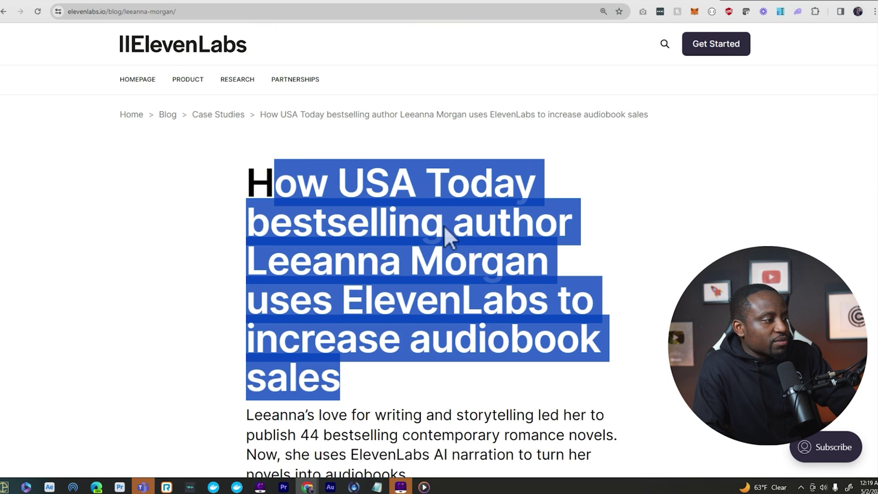
{"action": "left_click", "coordinate": [443, 224]}
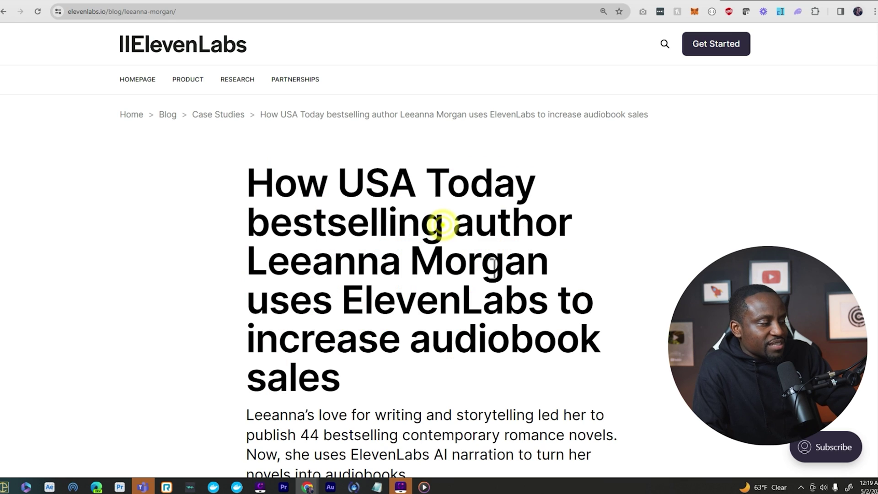
{"action": "left_click", "coordinate": [60, 2]}
{"action": "left_click", "coordinate": [543, 302]}
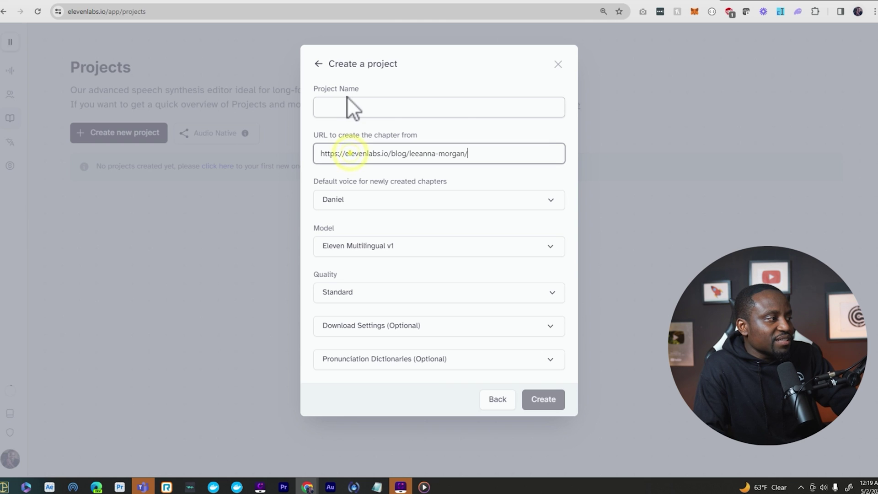
Name the project 'My Podcast' and keep Standard audio quality.
{"action": "type", "text": "M"}
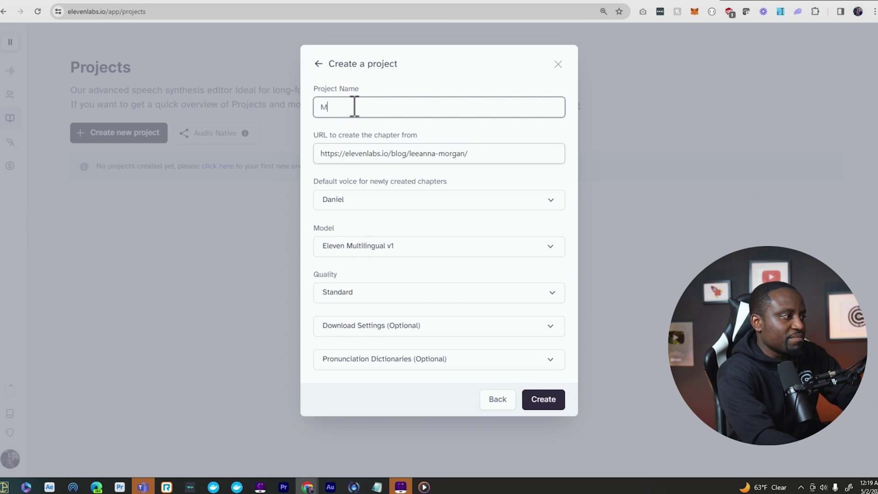
{"action": "type", "text": "y Podcastr"}
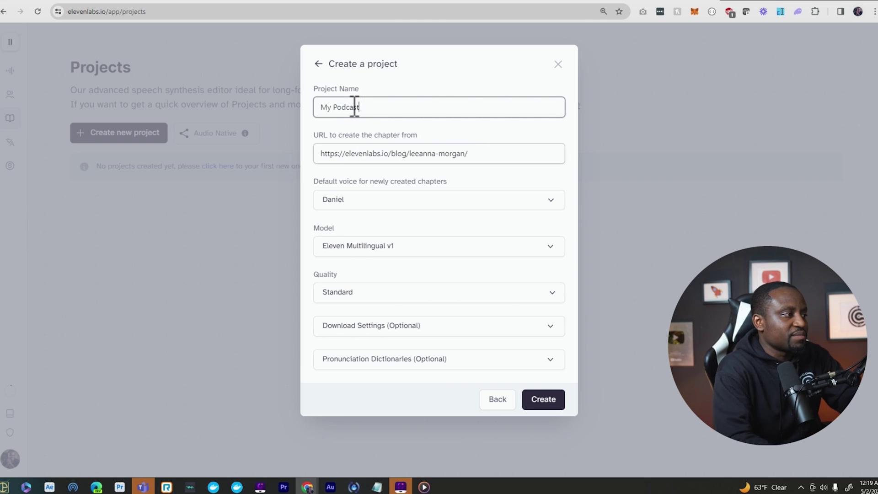
{"action": "left_click_drag", "start_coordinate": [500, 154], "coordinate": [269, 149]}
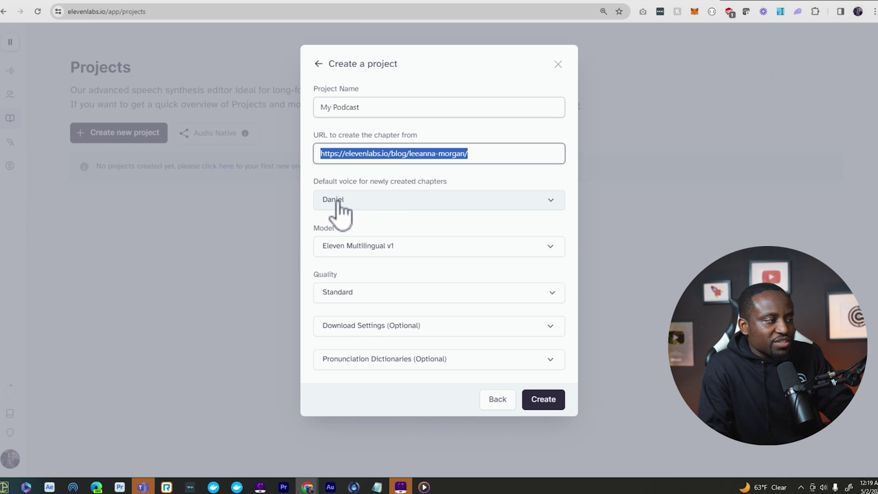
{"action": "left_click", "coordinate": [370, 296]}
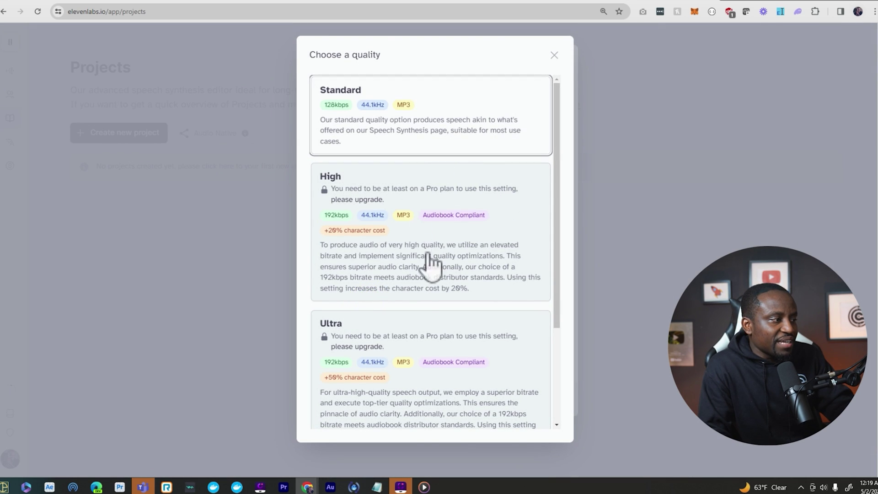
{"action": "scroll", "coordinate": [412, 265], "scroll_direction": "down", "scroll_amount": 3}
{"action": "scroll", "coordinate": [383, 362], "scroll_direction": "up", "scroll_amount": 3}
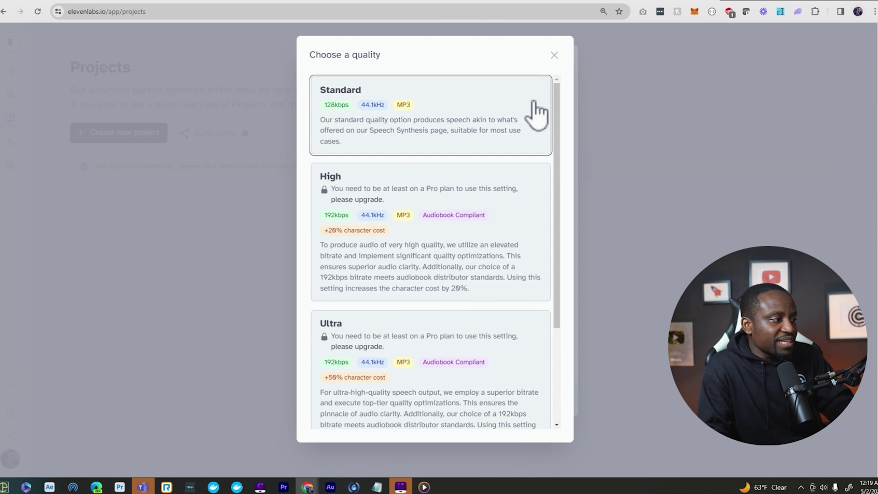
{"action": "left_click", "coordinate": [554, 55]}
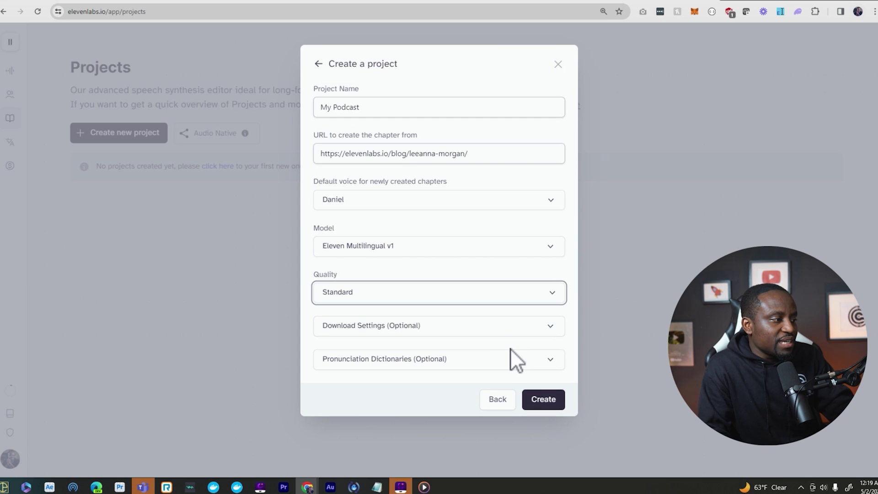
Create the My Podcast project and let it load with the imported article.
{"action": "left_click", "coordinate": [541, 398]}
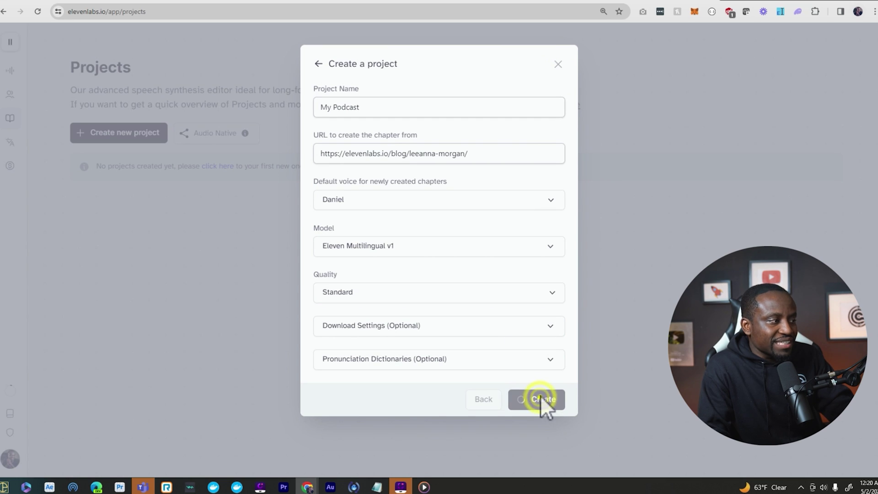
{"action": "left_click", "coordinate": [189, 3]}
{"action": "scroll", "coordinate": [429, 245], "scroll_direction": "down", "scroll_amount": 15}
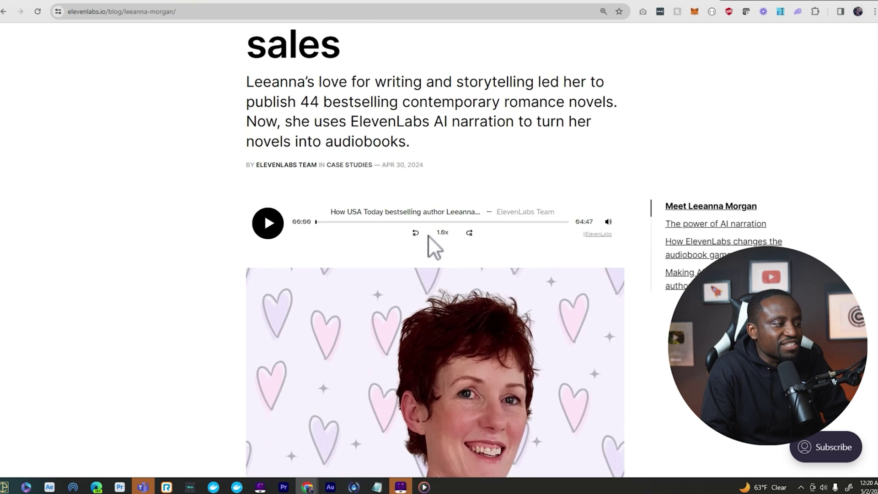
{"action": "left_click", "coordinate": [114, 2]}
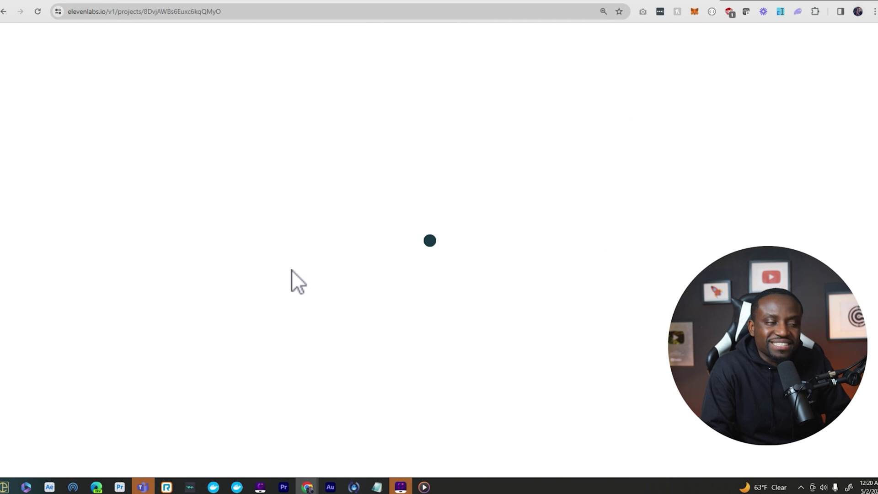
{"action": "scroll", "coordinate": [386, 221], "scroll_direction": "down", "scroll_amount": 3}
{"action": "scroll", "coordinate": [381, 183], "scroll_direction": "up", "scroll_amount": 3}
Add an empty chapter named 'Chapter 2' to the project.
{"action": "left_click", "coordinate": [310, 288]}
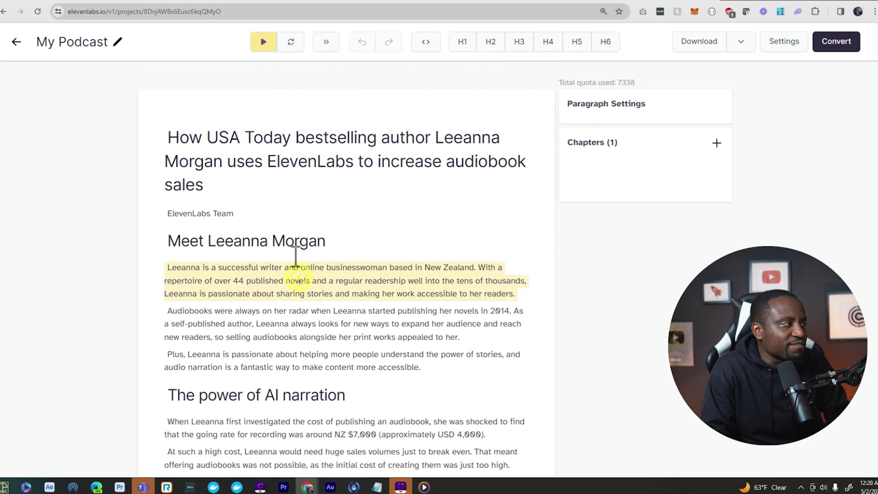
{"action": "left_click", "coordinate": [343, 146]}
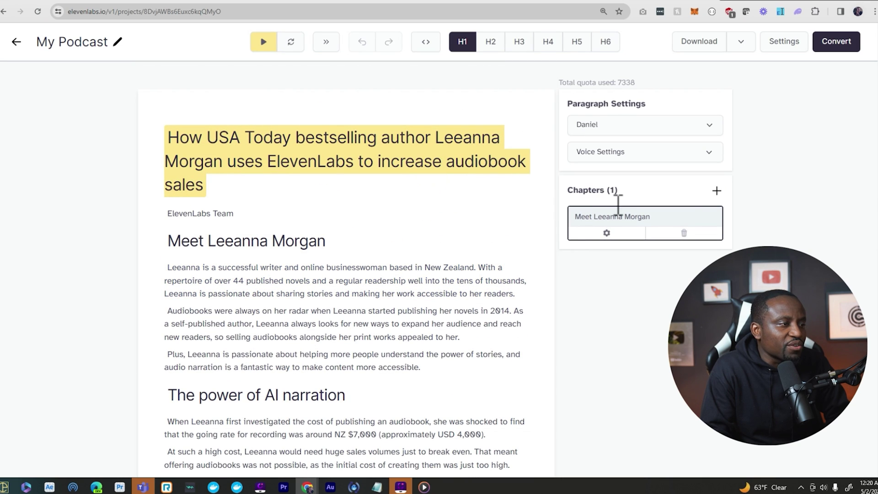
{"action": "left_click", "coordinate": [716, 190]}
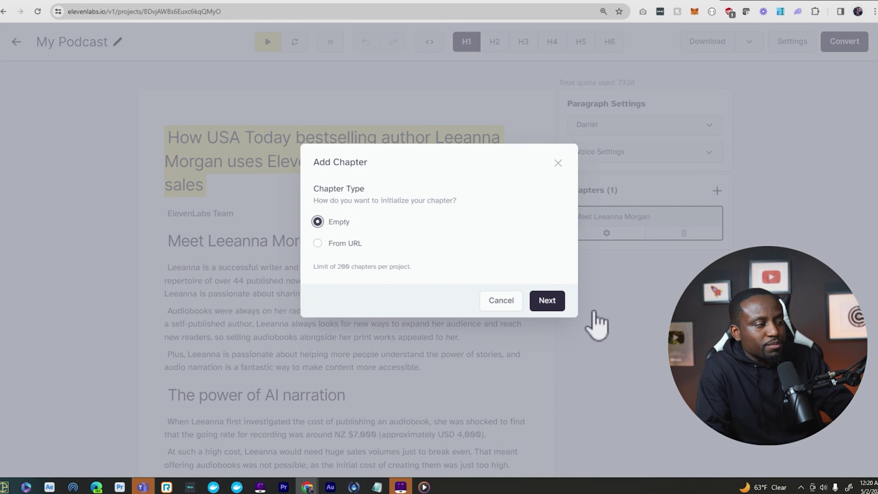
{"action": "left_click", "coordinate": [547, 301]}
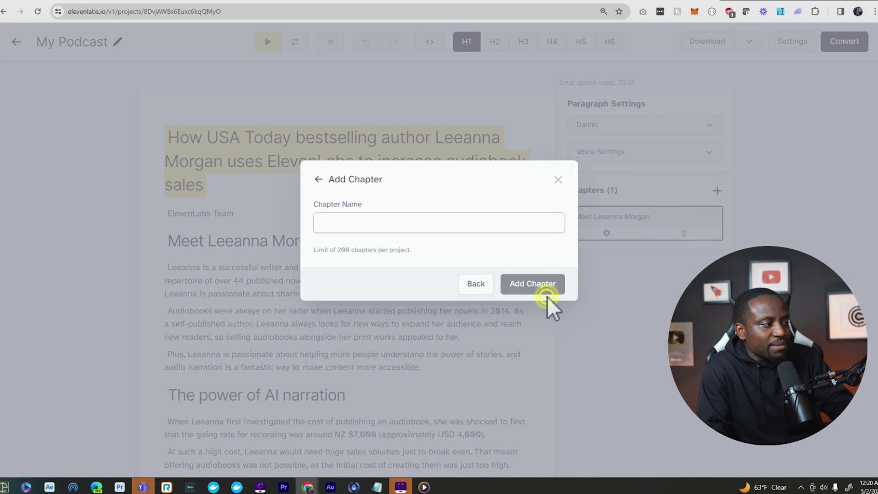
{"action": "left_click", "coordinate": [421, 224]}
{"action": "type", "text": "Chapter "}
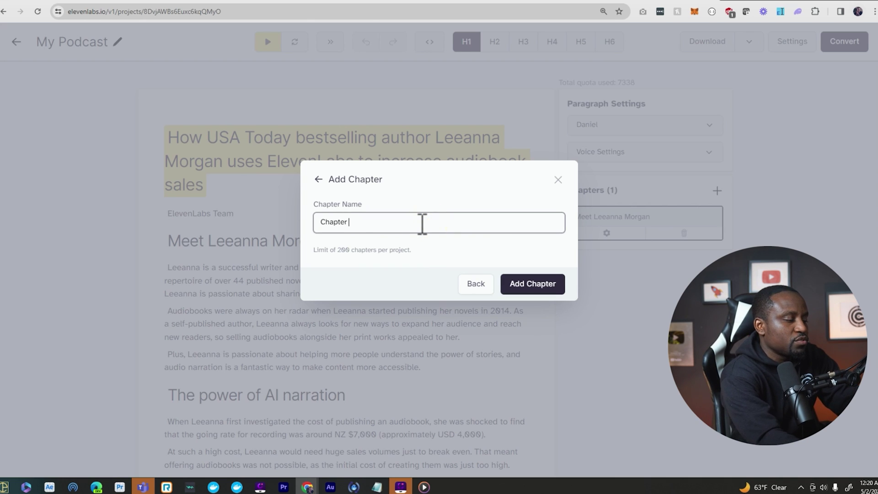
{"action": "type", "text": "2"}
{"action": "key", "text": "Return"}
{"action": "left_click", "coordinate": [277, 185]}
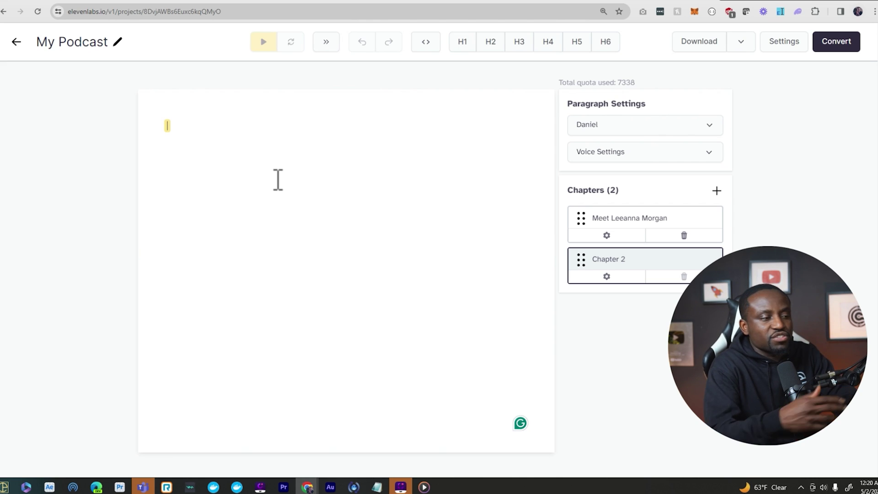
Return to the Meet Leeanna Morgan chapter and select its first paragraph.
{"action": "left_click", "coordinate": [671, 221]}
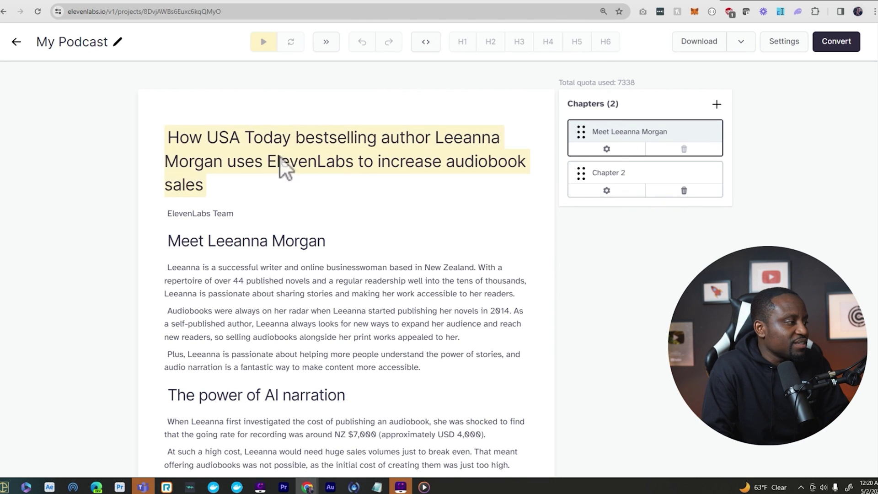
{"action": "scroll", "coordinate": [320, 237], "scroll_direction": "down", "scroll_amount": 5}
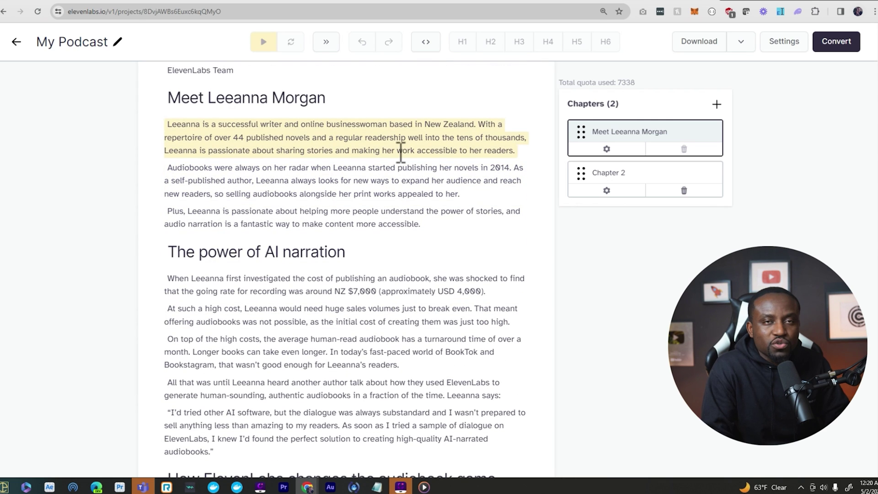
{"action": "scroll", "coordinate": [393, 156], "scroll_direction": "up", "scroll_amount": 3}
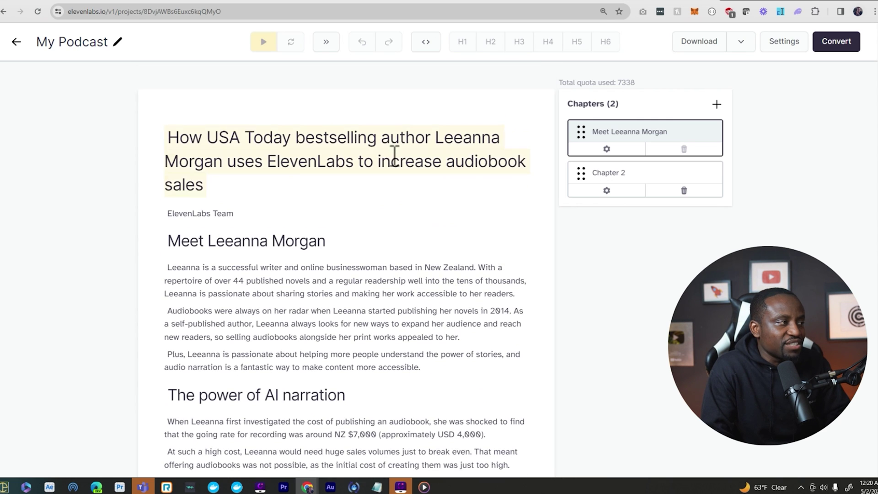
{"action": "left_click", "coordinate": [334, 277]}
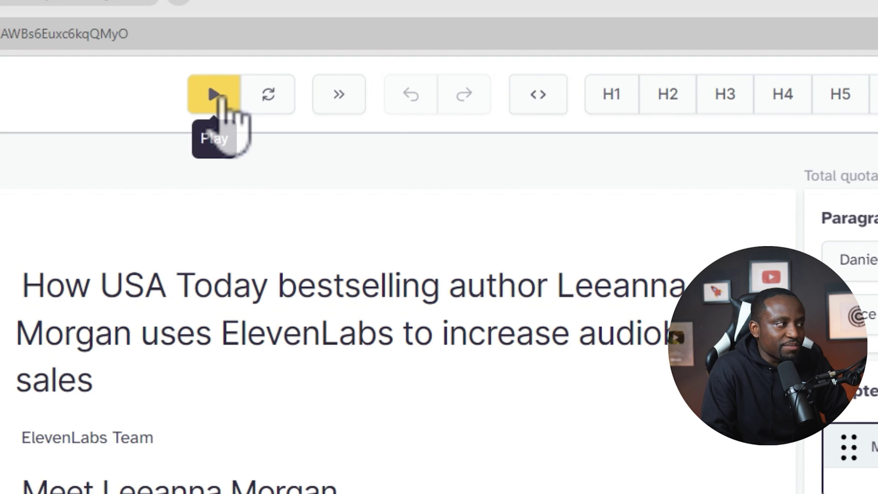
Generate and play the Daniel-voiced narration of the Meet Leeanna Morgan chapter.
{"action": "left_click", "coordinate": [222, 105]}
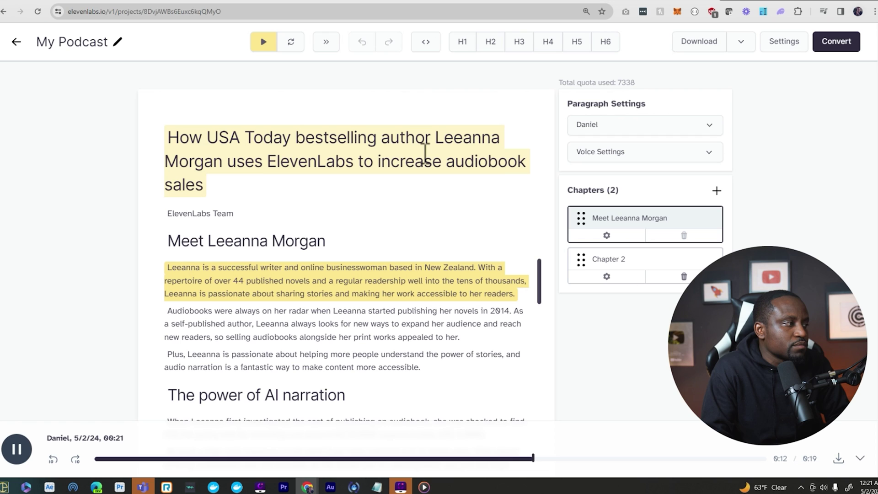
{"action": "left_click", "coordinate": [688, 48]}
{"action": "left_click", "coordinate": [741, 41]}
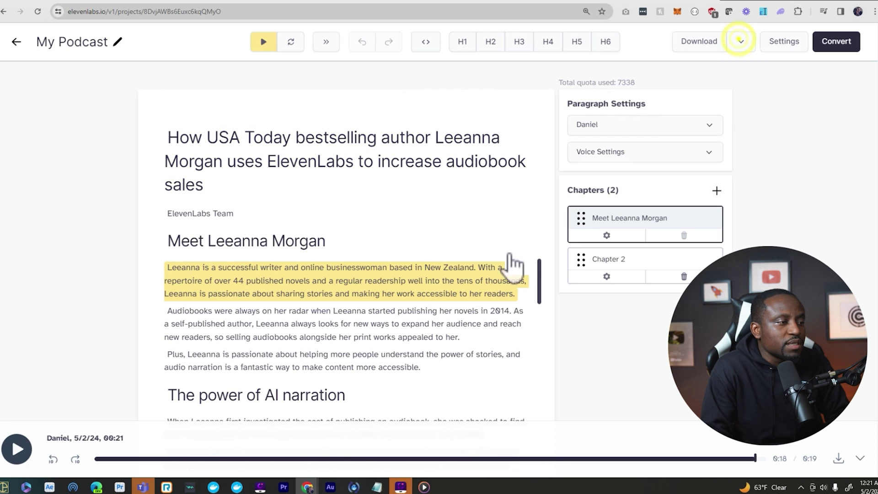
{"action": "scroll", "coordinate": [512, 215], "scroll_direction": "down", "scroll_amount": 3}
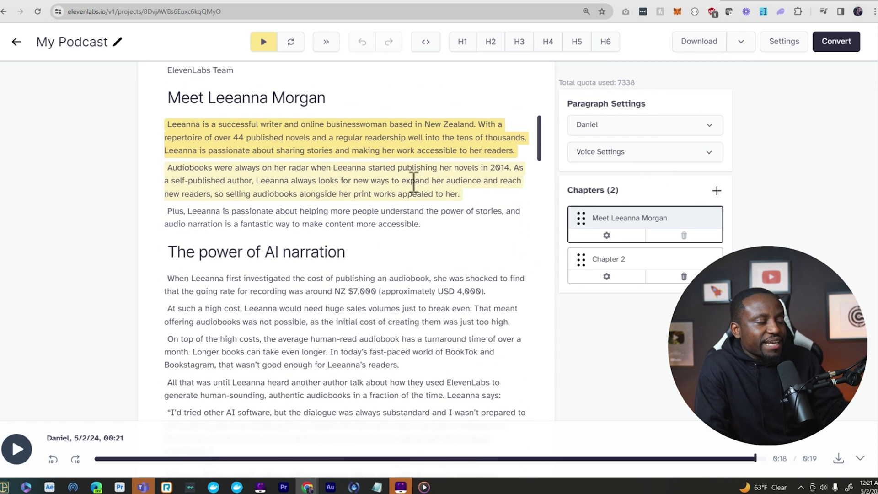
{"action": "scroll", "coordinate": [427, 211], "scroll_direction": "down", "scroll_amount": 15}
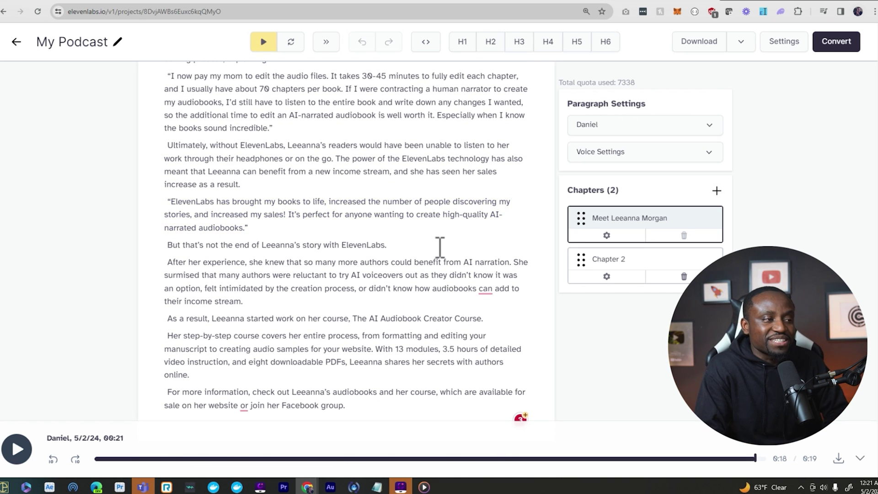
{"action": "scroll", "coordinate": [428, 238], "scroll_direction": "up", "scroll_amount": 8}
{"action": "scroll", "coordinate": [416, 233], "scroll_direction": "up", "scroll_amount": 6}
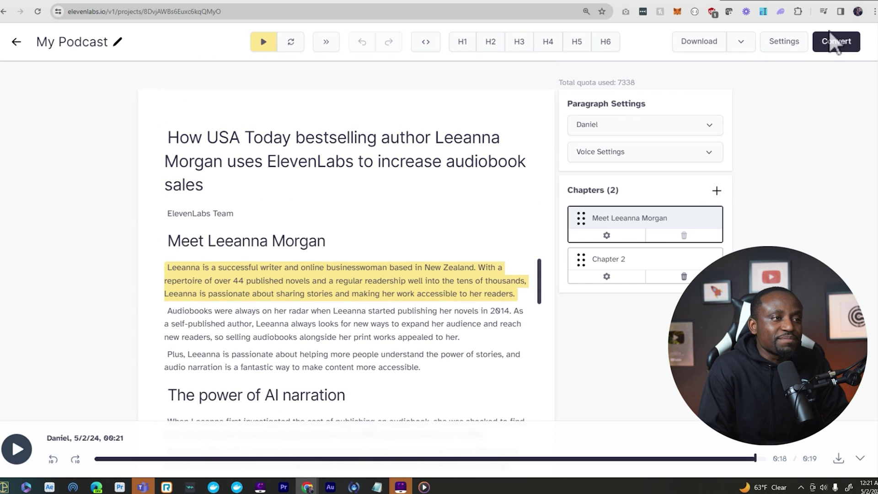
{"action": "left_click", "coordinate": [842, 42]}
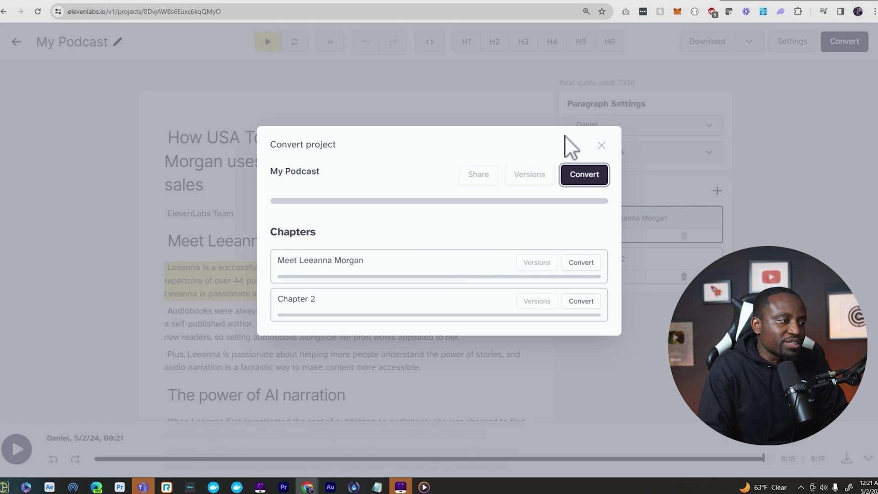
{"action": "left_click", "coordinate": [602, 145]}
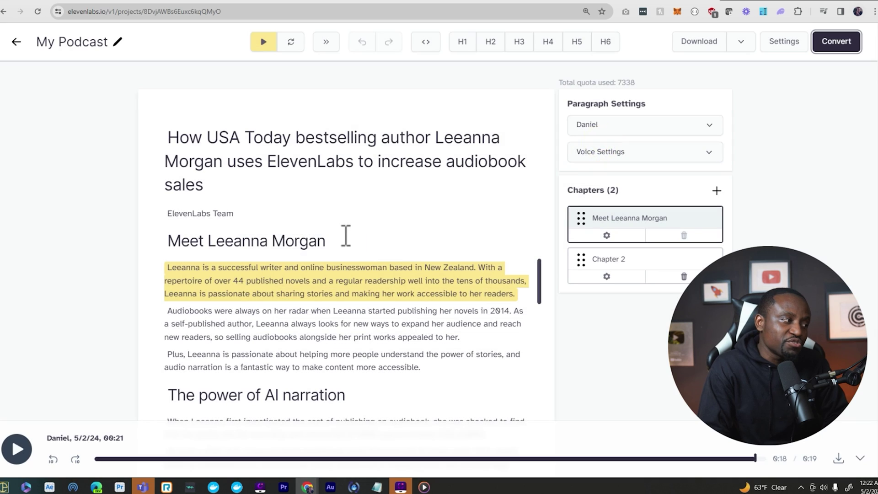
{"action": "scroll", "coordinate": [347, 257], "scroll_direction": "down", "scroll_amount": 3}
{"action": "left_click", "coordinate": [311, 167]}
{"action": "left_click", "coordinate": [315, 139]}
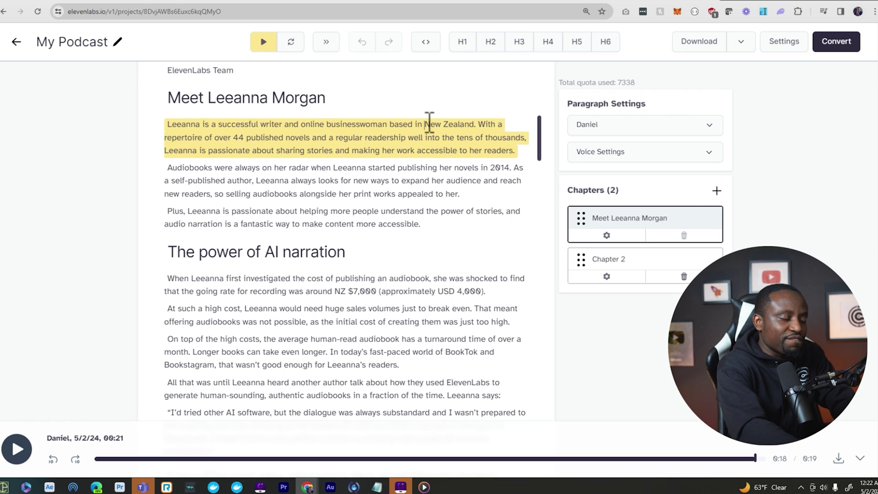
Wrap "New Zealand" in the first paragraph in double quotation marks.
{"action": "type", "text": "\""}
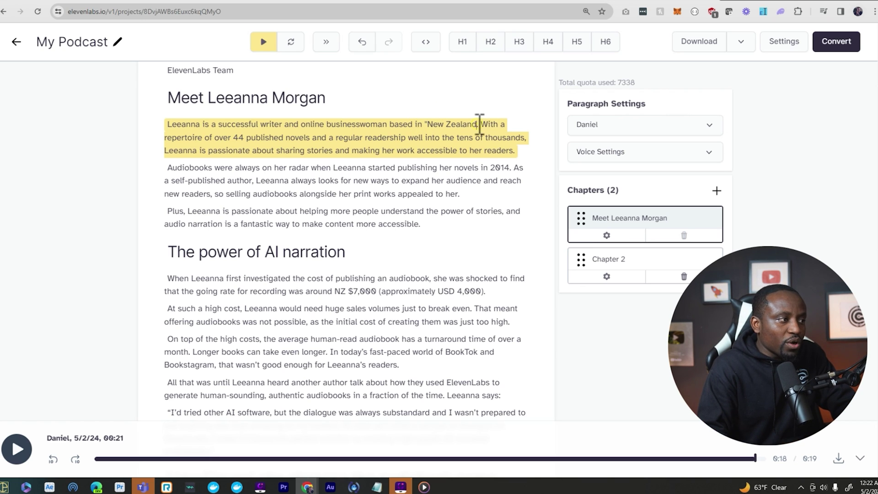
{"action": "type", "text": "\""}
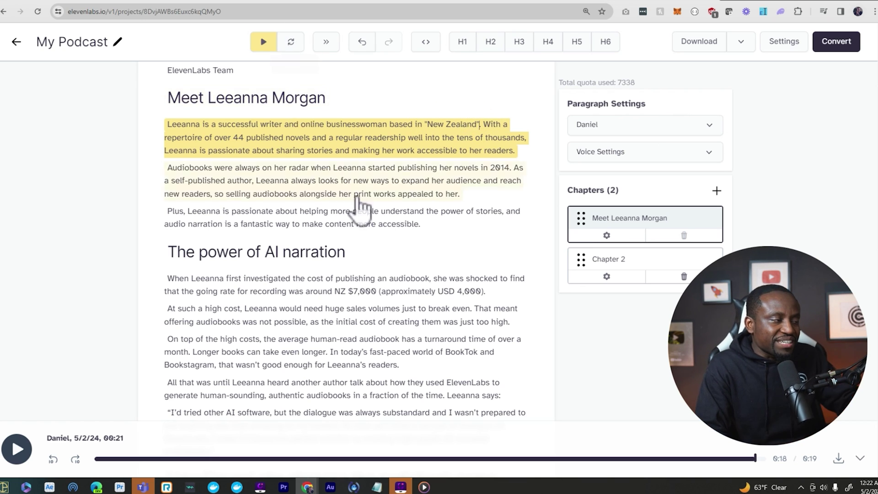
{"action": "scroll", "coordinate": [393, 217], "scroll_direction": "up", "scroll_amount": 3}
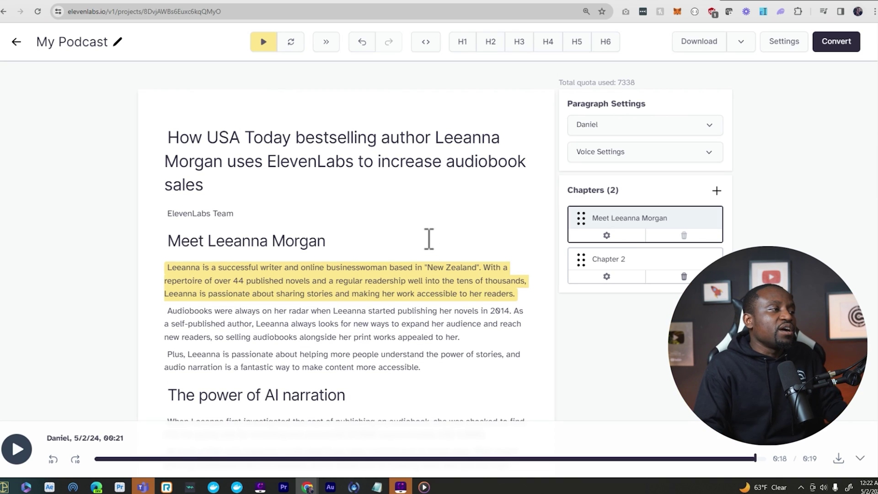
{"action": "scroll", "coordinate": [549, 275], "scroll_direction": "down", "scroll_amount": 9}
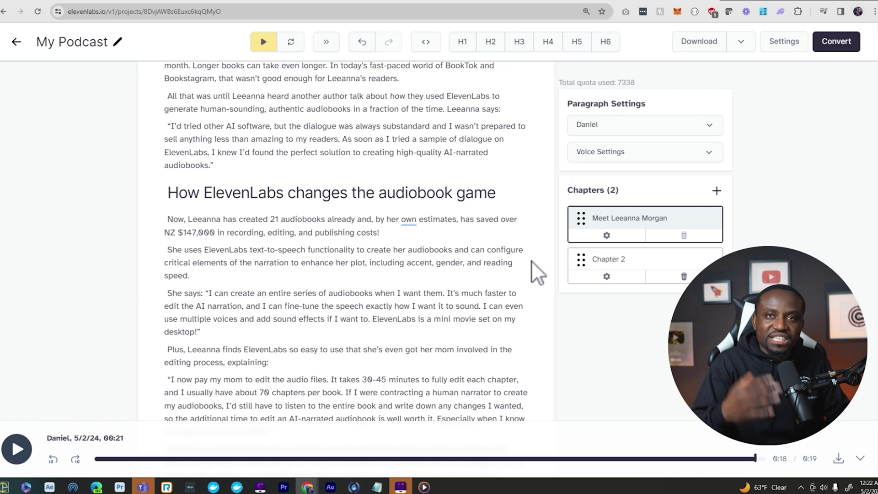
{"action": "left_click", "coordinate": [481, 254]}
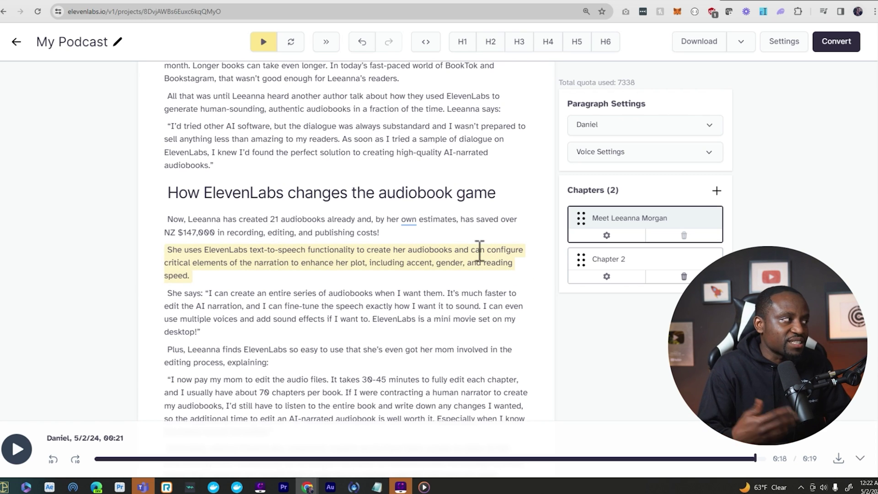
{"action": "scroll", "coordinate": [457, 256], "scroll_direction": "down", "scroll_amount": 6}
{"action": "scroll", "coordinate": [494, 242], "scroll_direction": "up", "scroll_amount": 7}
{"action": "scroll", "coordinate": [500, 238], "scroll_direction": "up", "scroll_amount": 10}
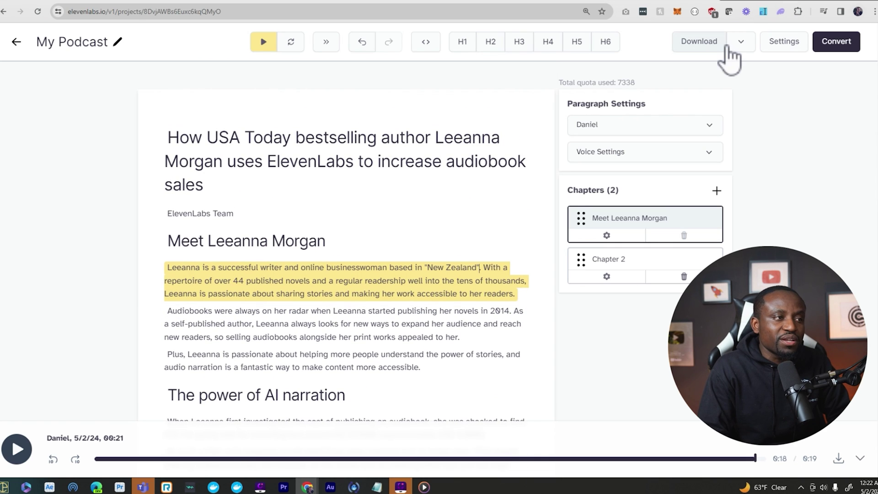
{"action": "left_click", "coordinate": [739, 45]}
{"action": "left_click", "coordinate": [712, 68]}
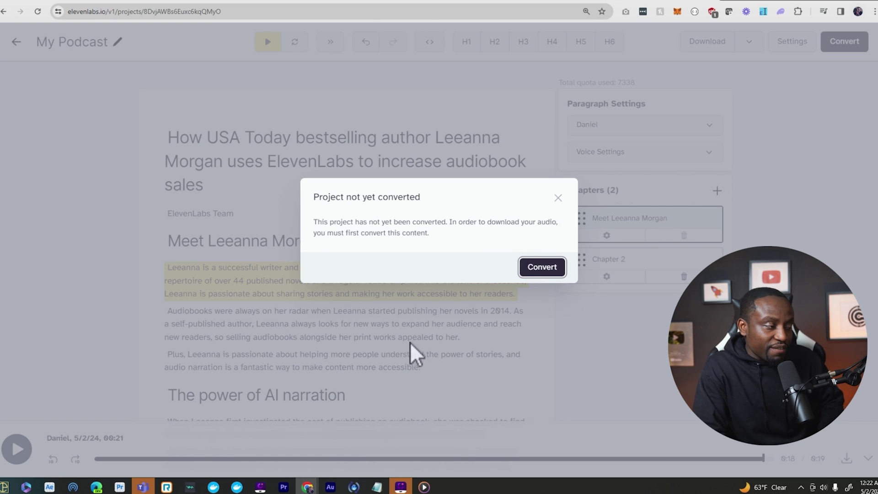
{"action": "left_click", "coordinate": [559, 197]}
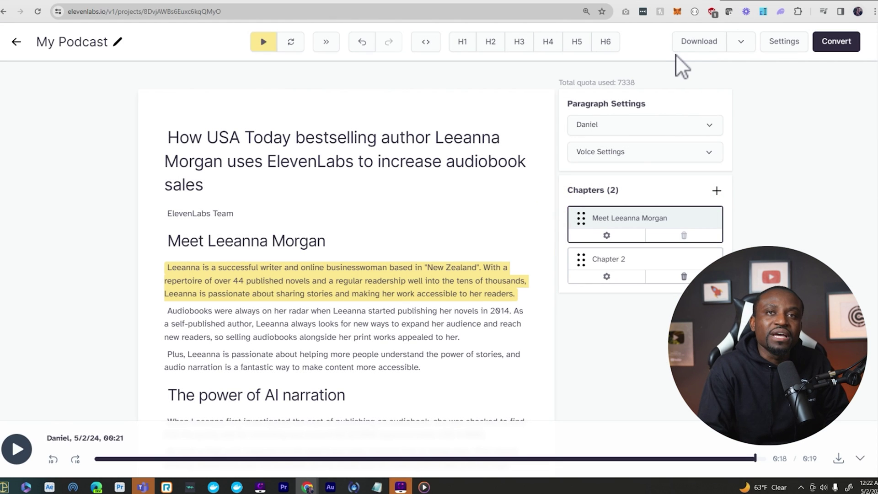
{"action": "scroll", "coordinate": [592, 143], "scroll_direction": "down", "scroll_amount": 4}
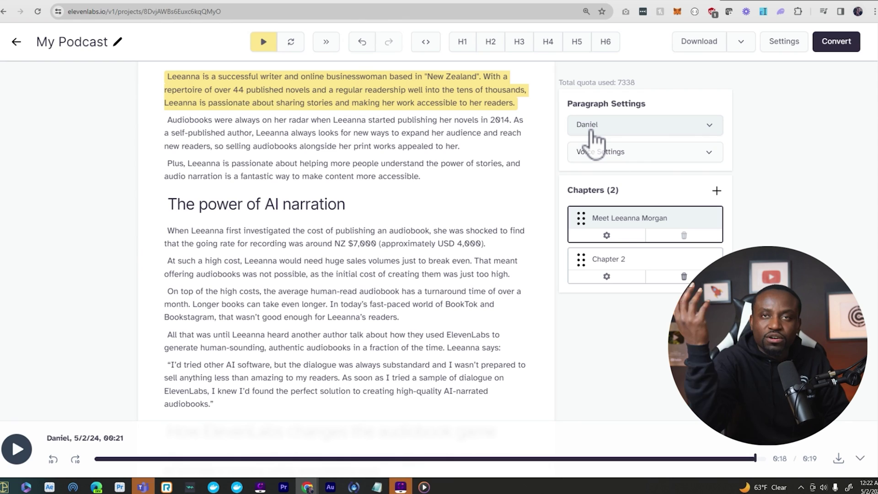